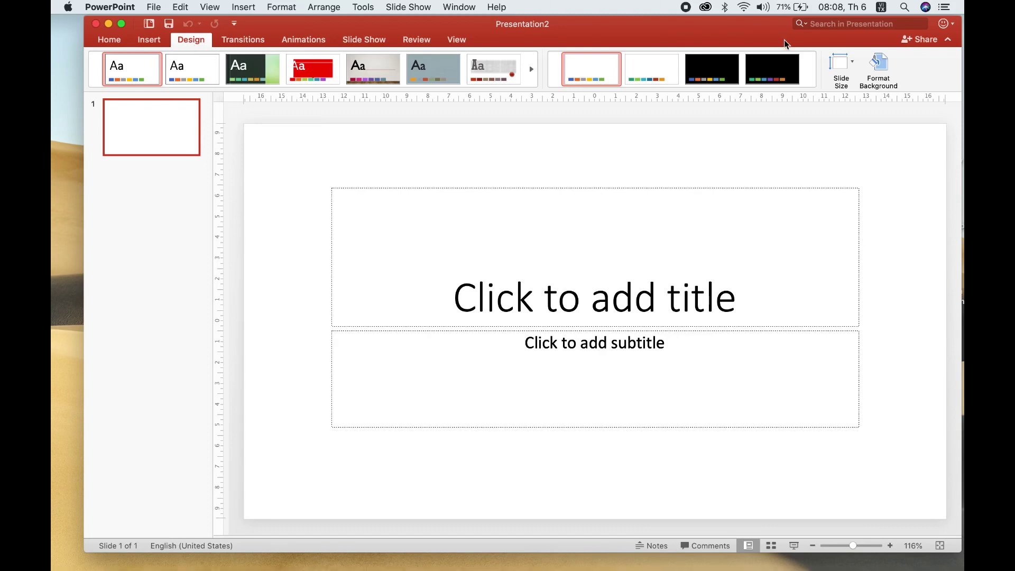
Switch the slide to portrait orientation through Page Setup.
left_click(853, 64)
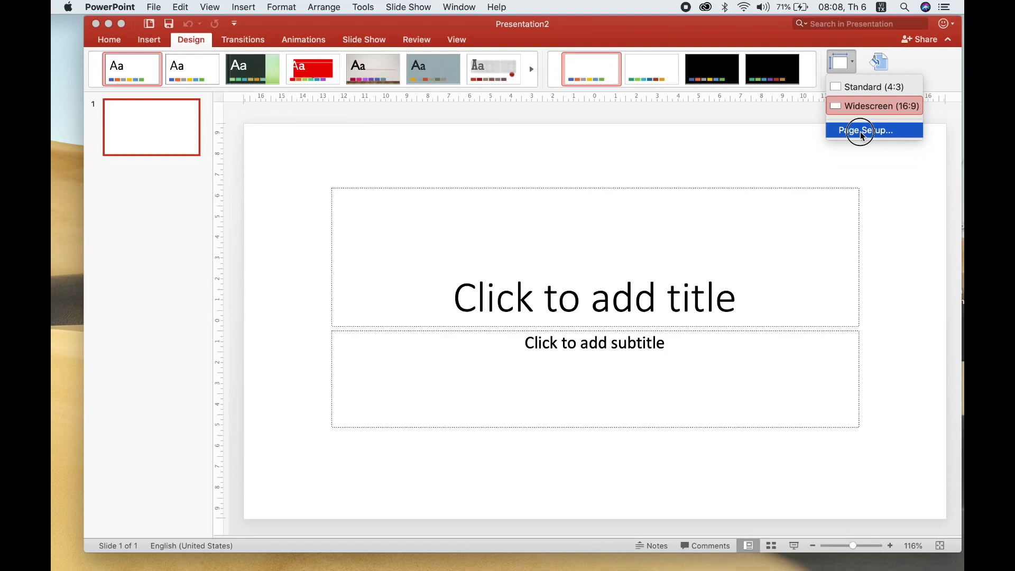
left_click(863, 132)
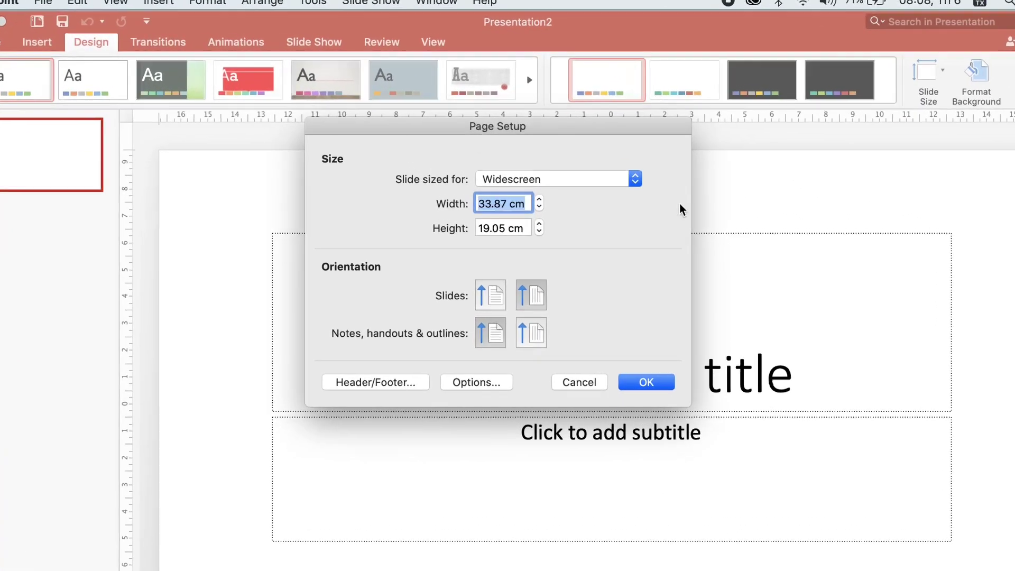
left_click(635, 180)
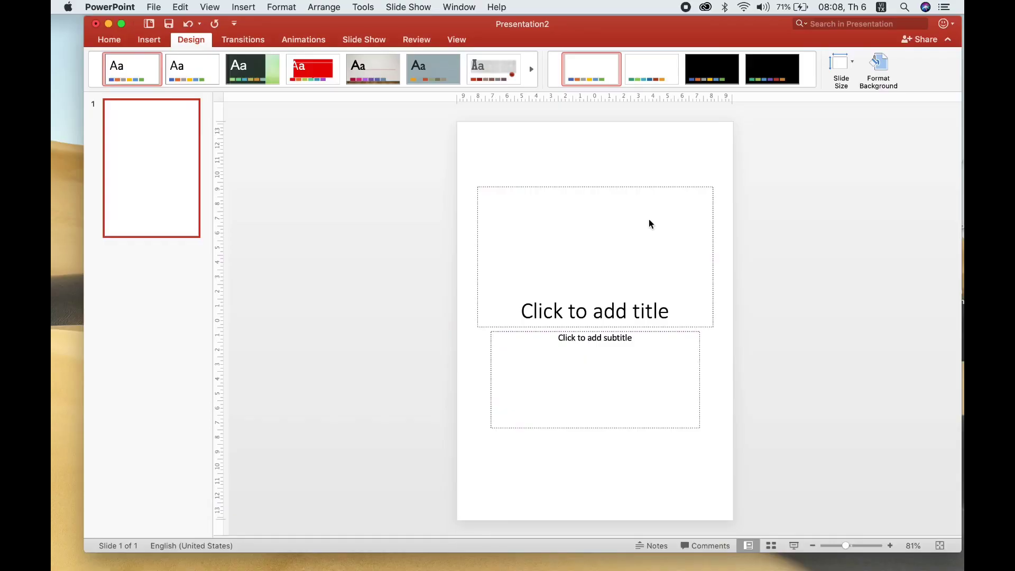
Delete the title and subtitle placeholders to leave an empty page.
left_click(606, 187)
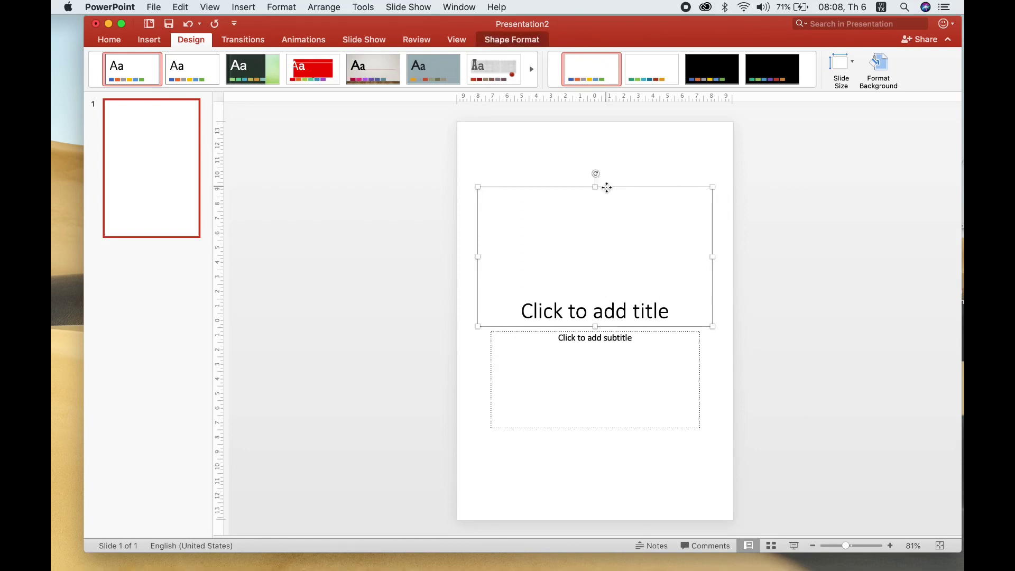
key("Delete")
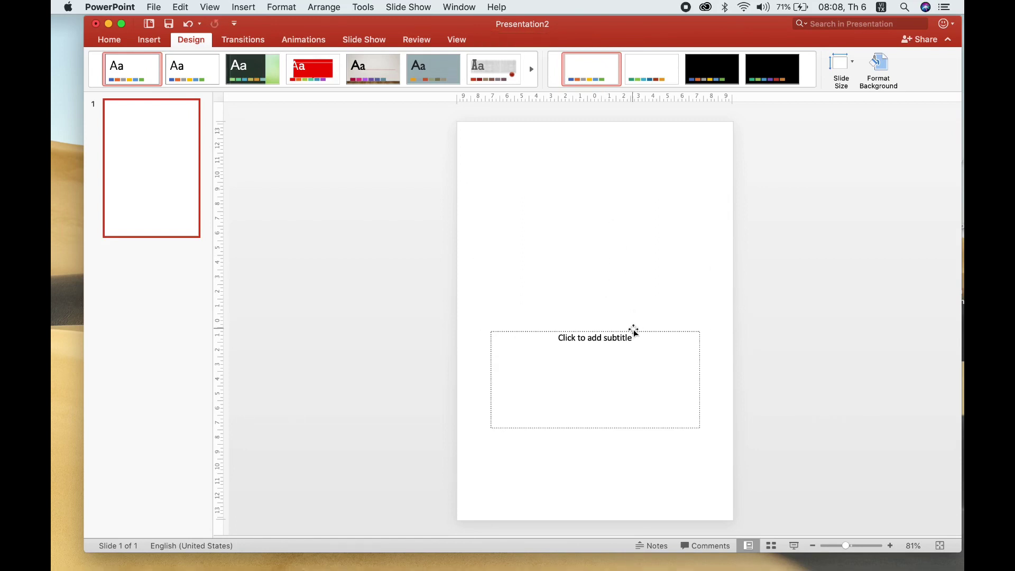
left_click(635, 333)
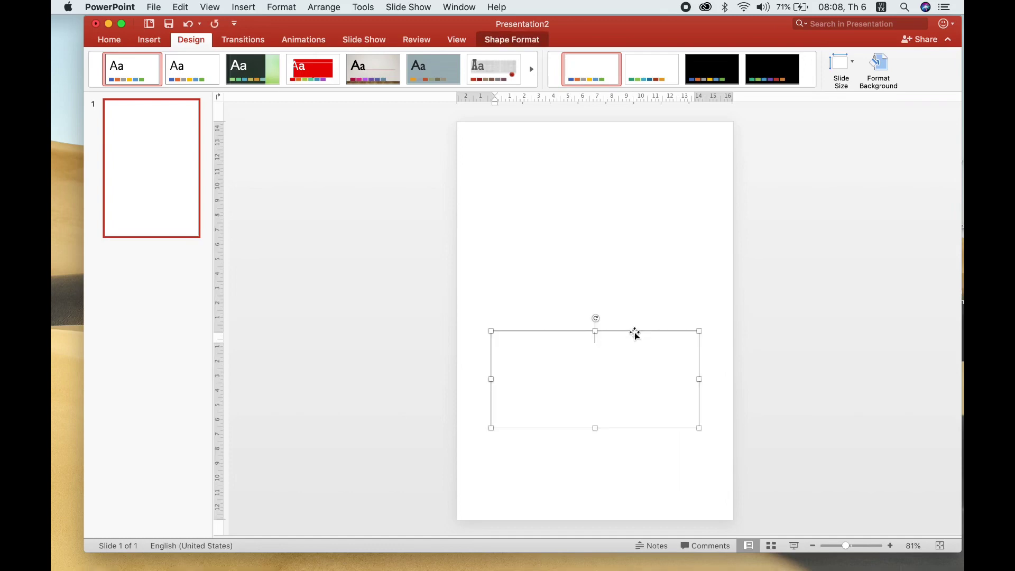
key("Delete")
left_click(149, 39)
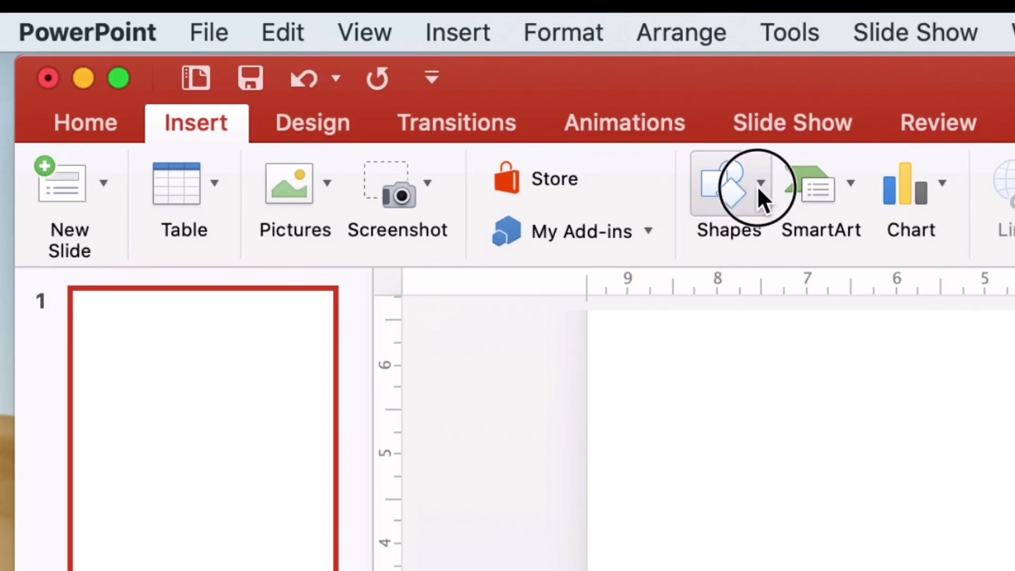
Draw a straight vertical line down the slide and shift it slightly left.
left_click(758, 186)
left_click(359, 104)
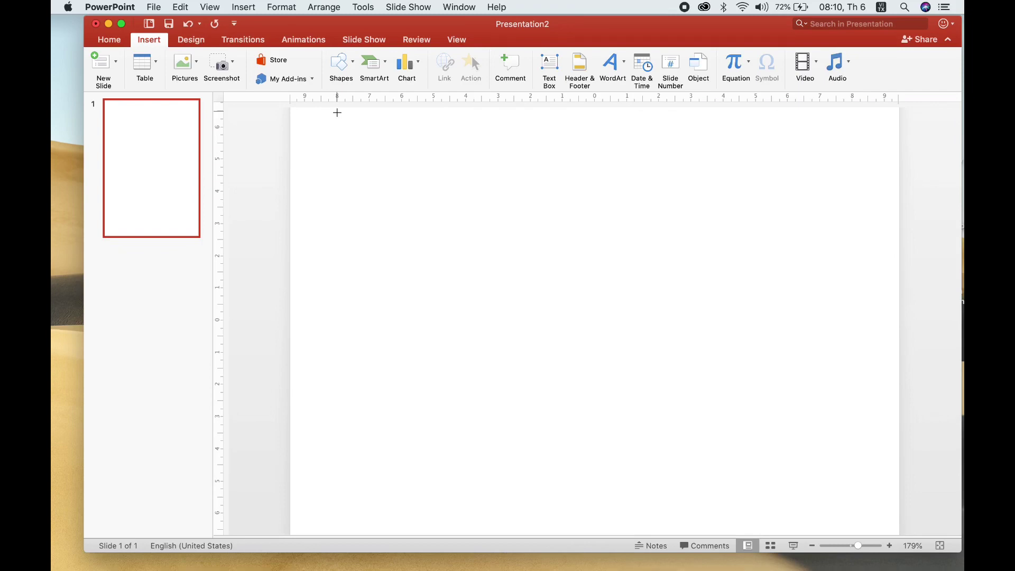
mouse_move(372, 123)
left_mouse_down()
mouse_move(355, 294)
mouse_move(363, 454)
left_mouse_up()
left_click_drag(373, 326, 370, 324)
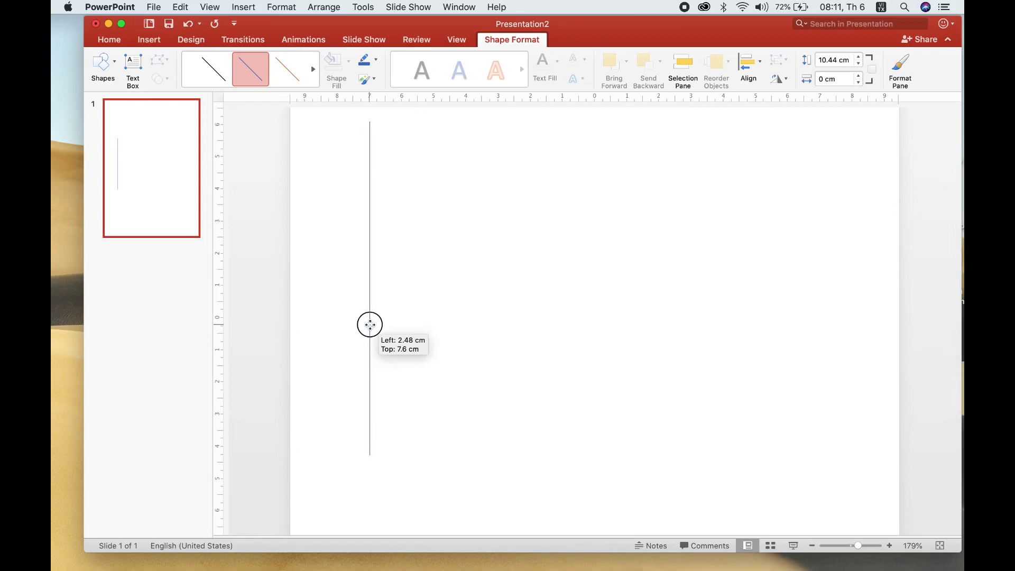
left_click_drag(370, 324, 370, 325)
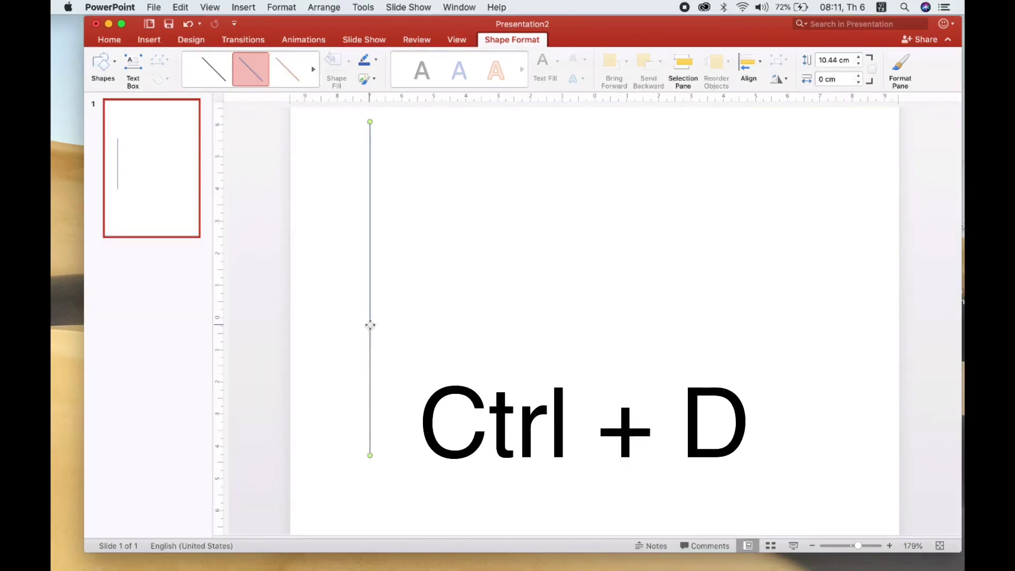
Duplicate the vertical line and align the copy level beside the original.
key("ctrl+d")
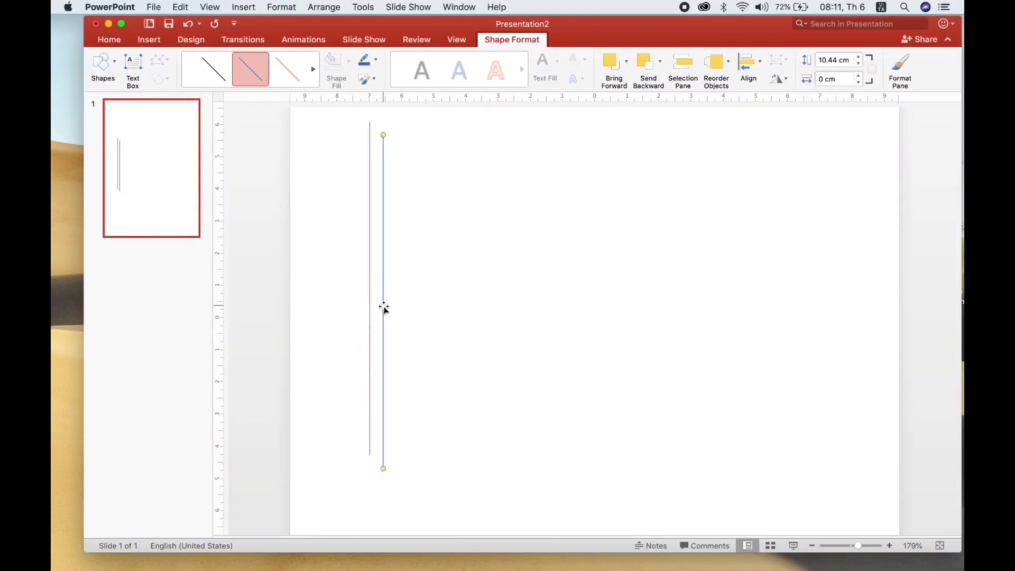
left_click_drag(384, 308, 386, 291)
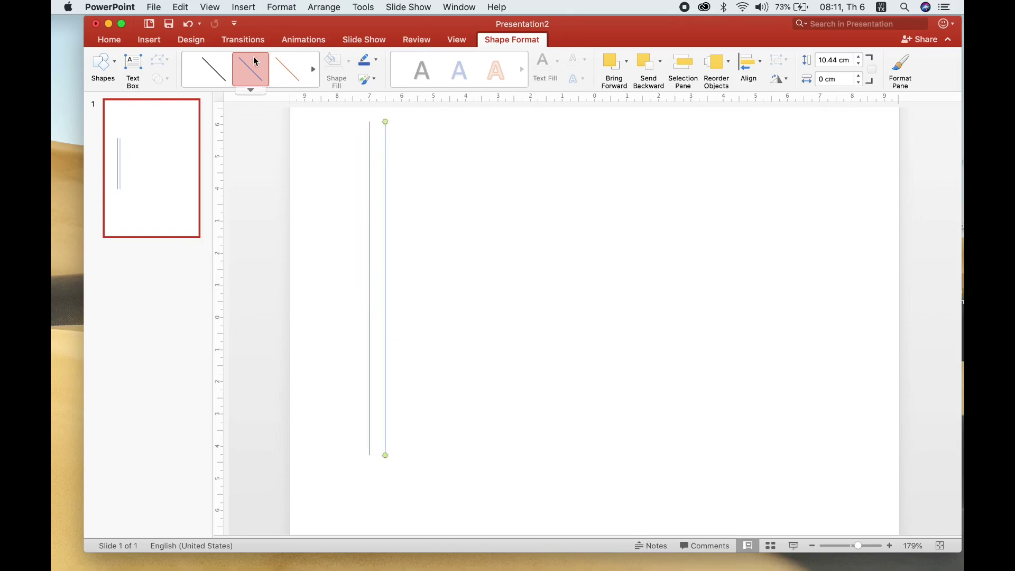
left_click(376, 62)
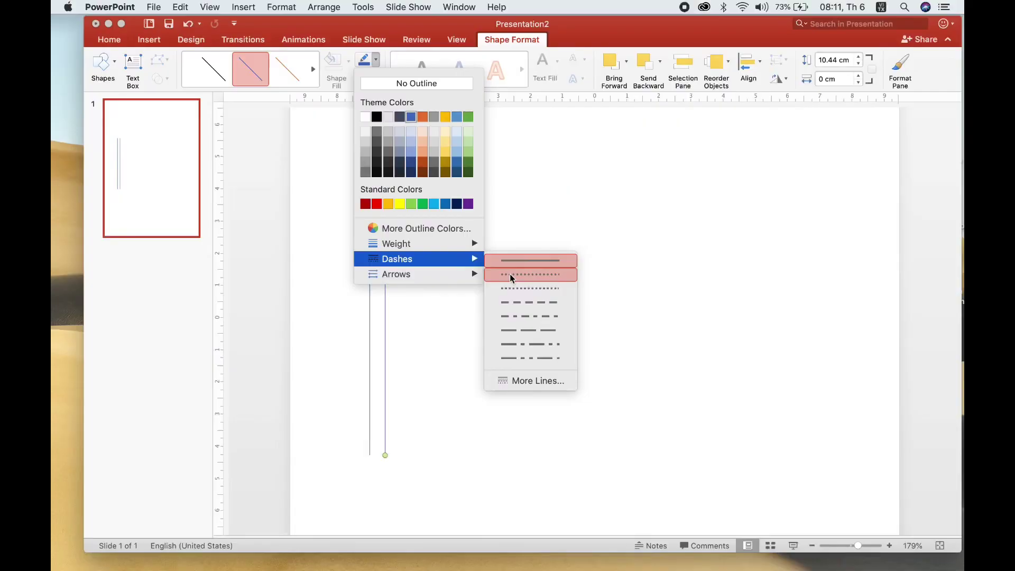
Make the copy round-dotted, add evenly spaced dotted duplicates, and fit the page to the window.
left_click(510, 274)
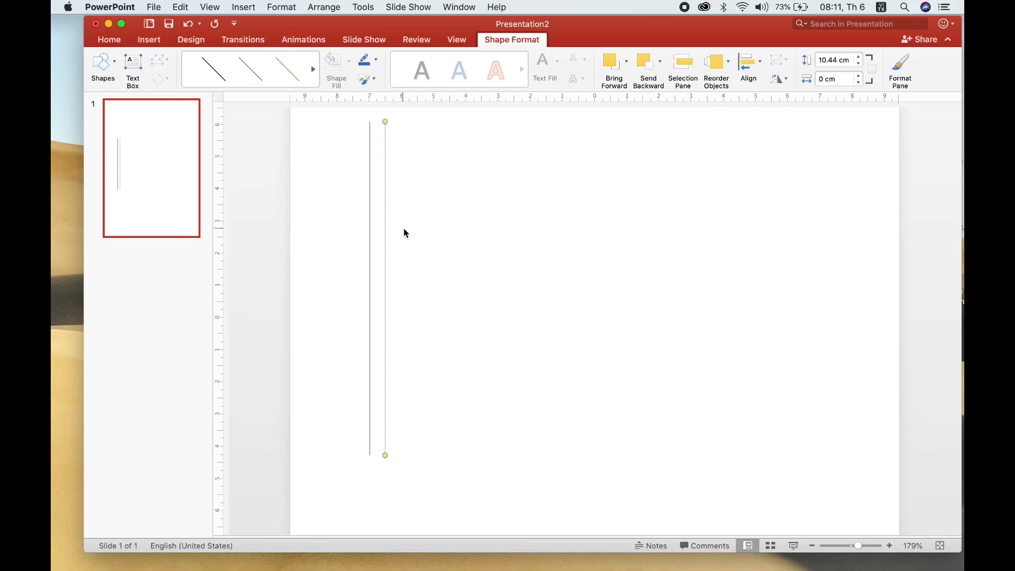
key("super+d")
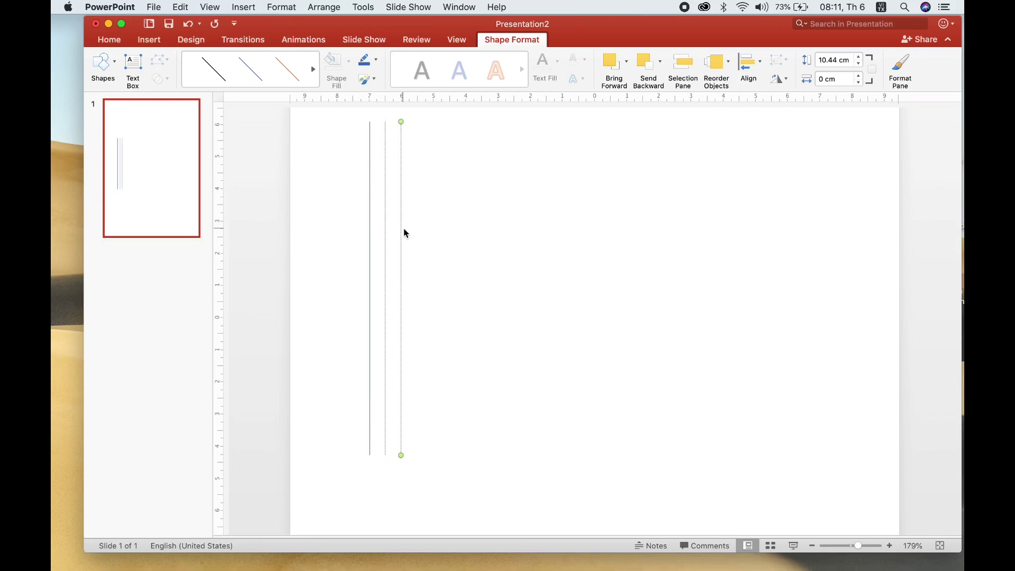
key("super+d")
key("super+d")
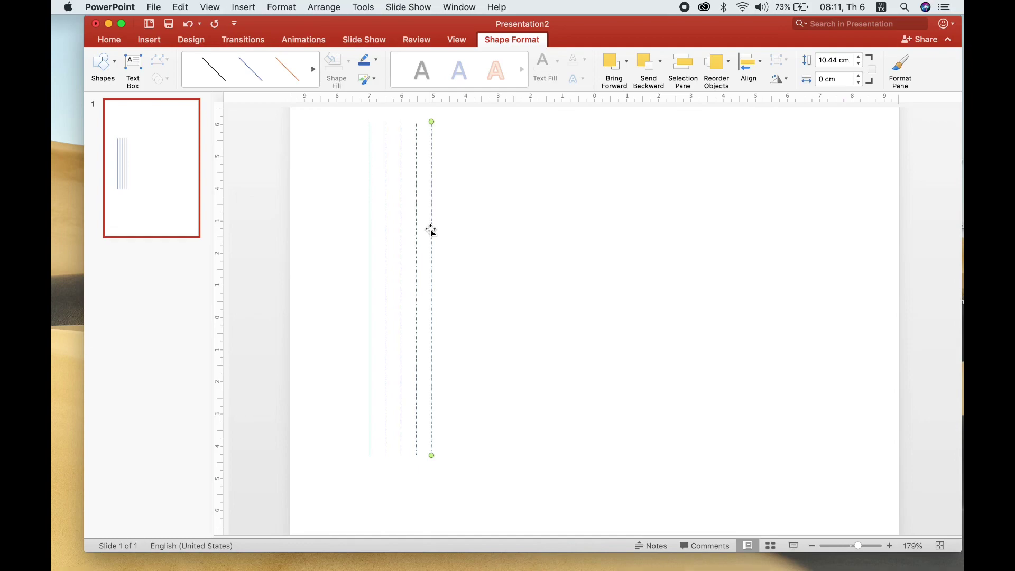
left_click(456, 40)
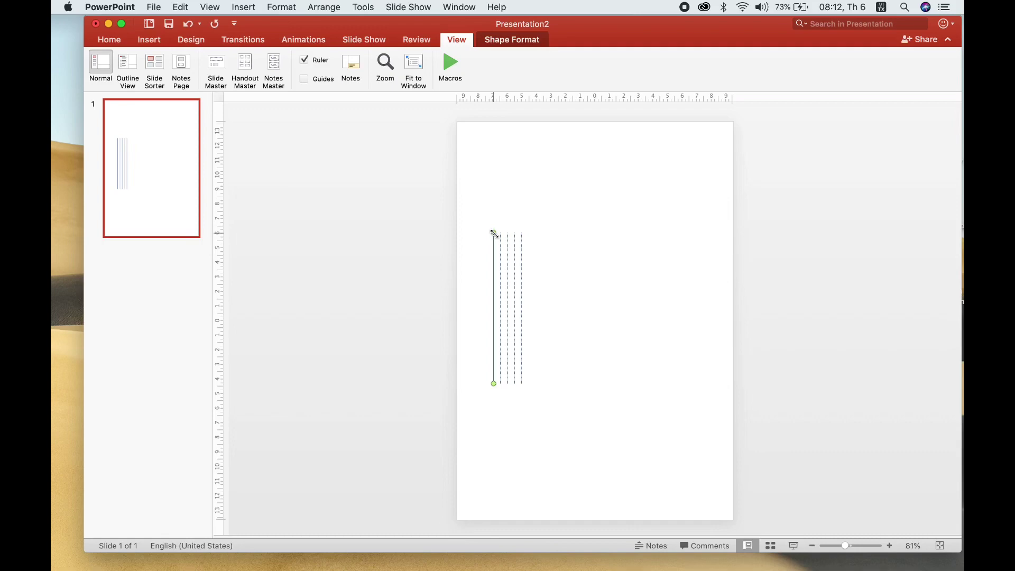
Lengthen the vertical lines and draw a horizontal line spanning the page's full width.
left_click_drag(458, 195, 532, 195)
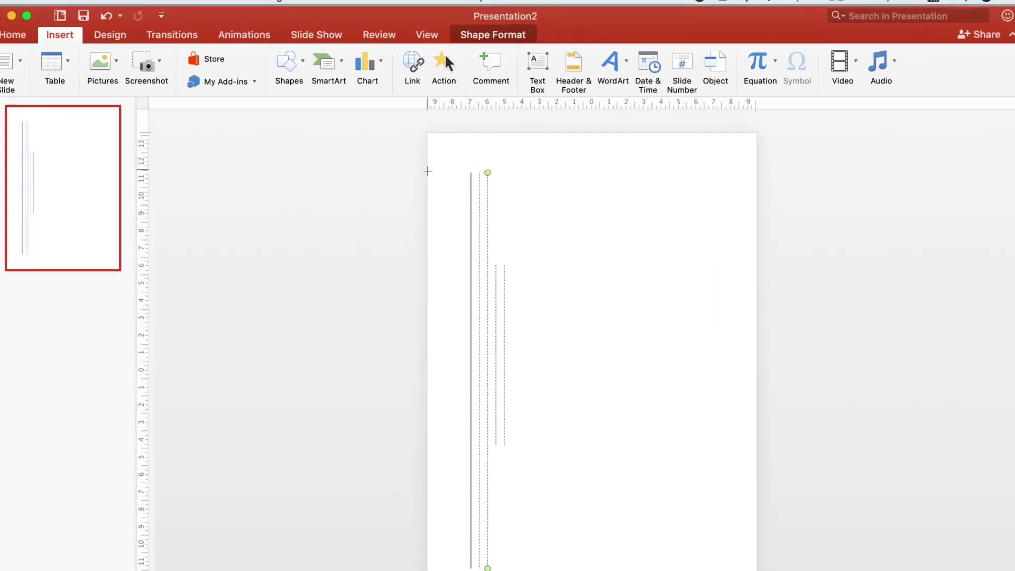
left_click_drag(467, 229, 634, 233)
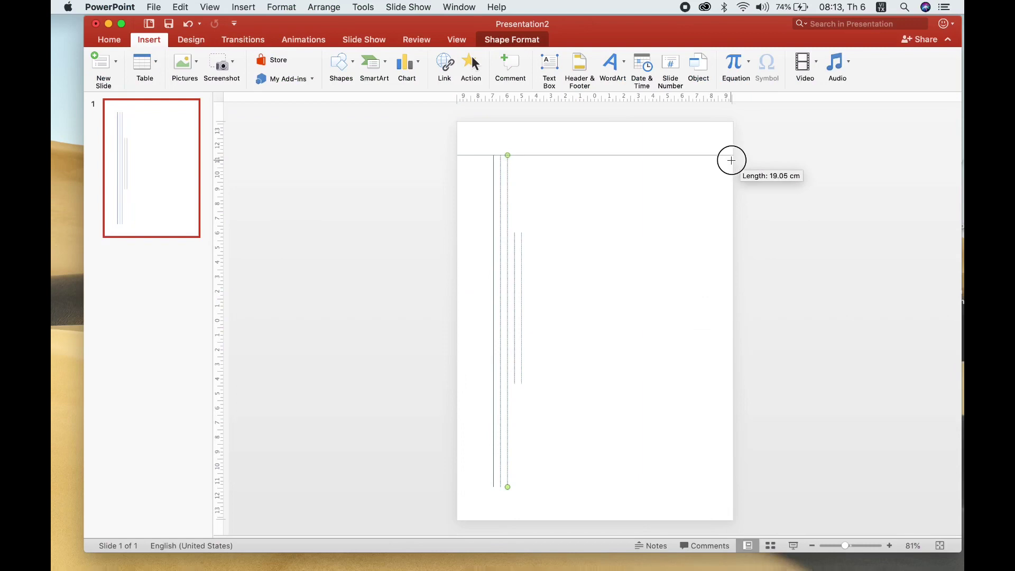
left_click_drag(645, 307, 740, 161)
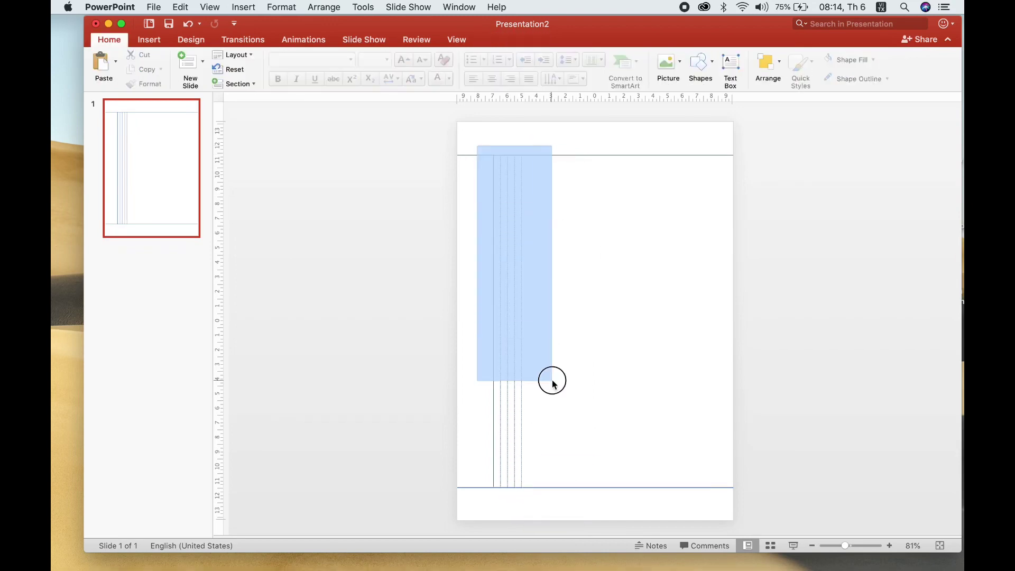
Group the solid and dotted lines, repeat the group across the page, and rotate a copy horizontal.
left_click_drag(475, 153, 541, 503)
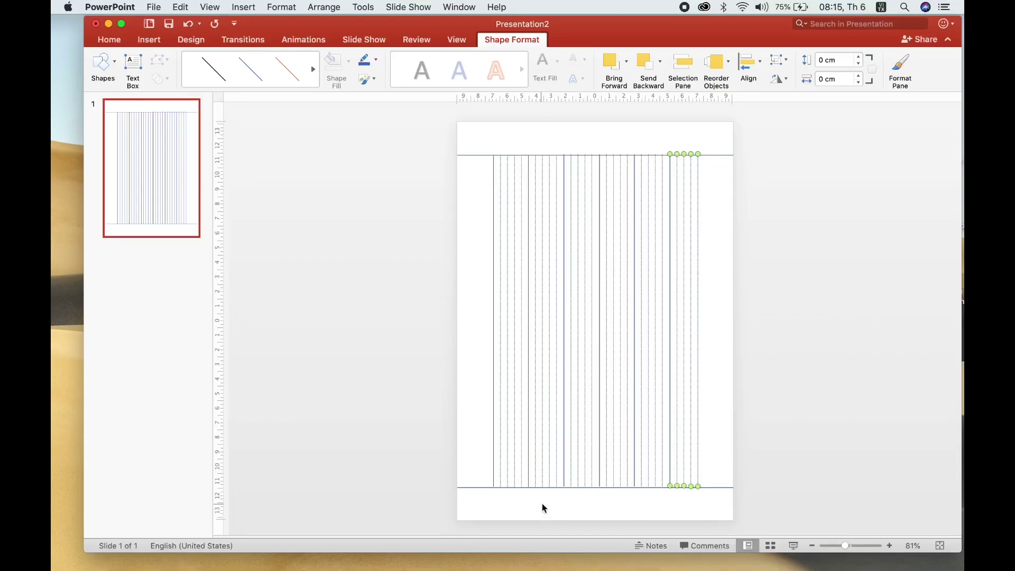
left_click(684, 207)
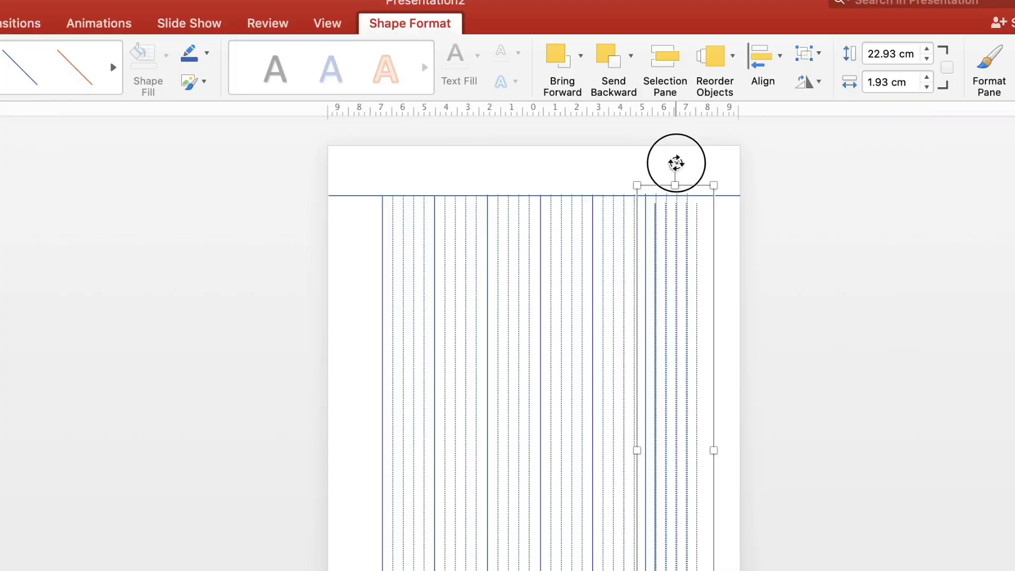
mouse_move(620, 117)
left_mouse_down()
mouse_move(819, 248)
mouse_move(817, 338)
left_mouse_up()
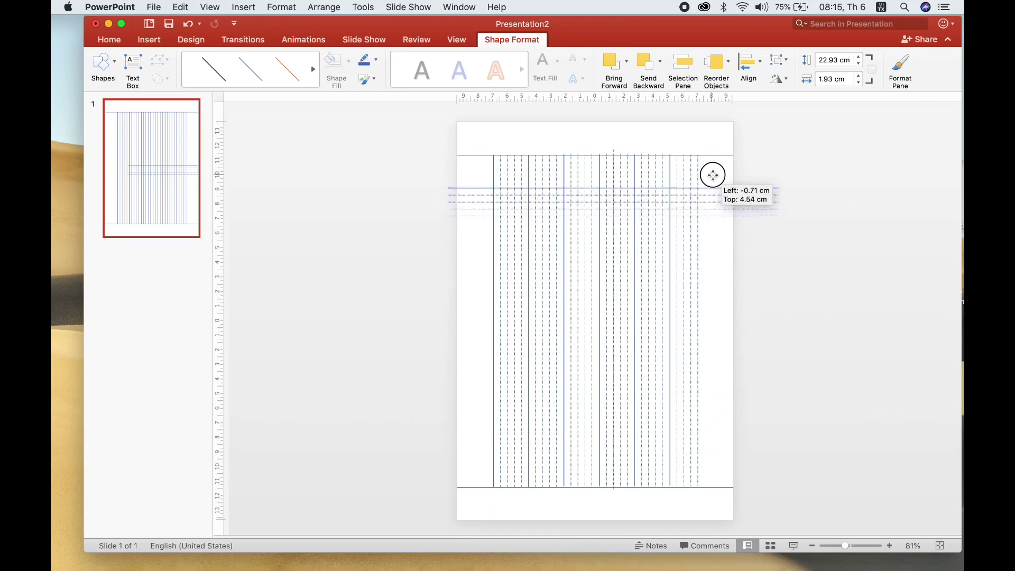
Trim the rotated line band to the grid's width and move it below the top line.
left_click_drag(713, 175, 712, 175)
left_click_drag(780, 202, 778, 205)
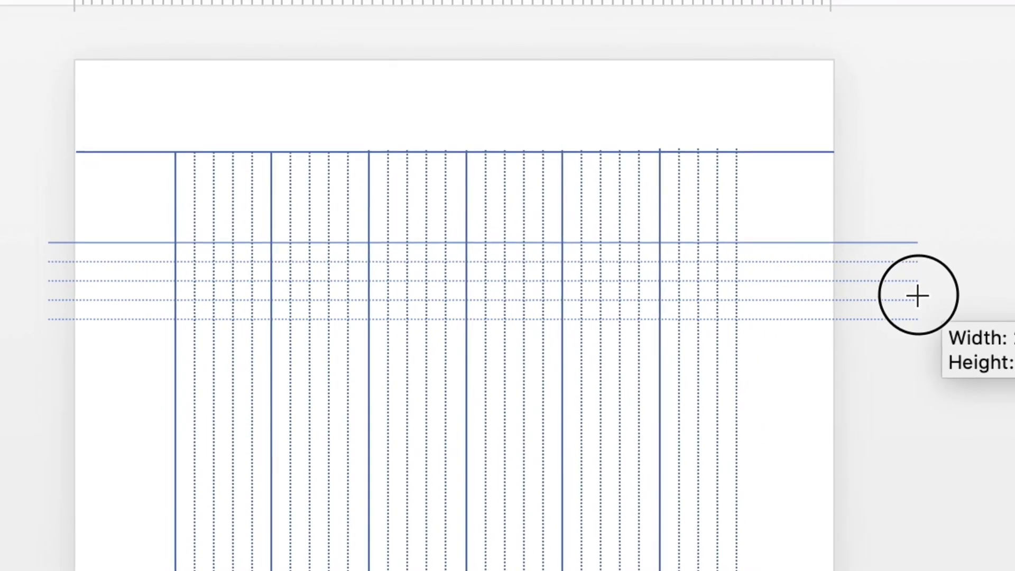
left_click_drag(946, 290, 787, 296)
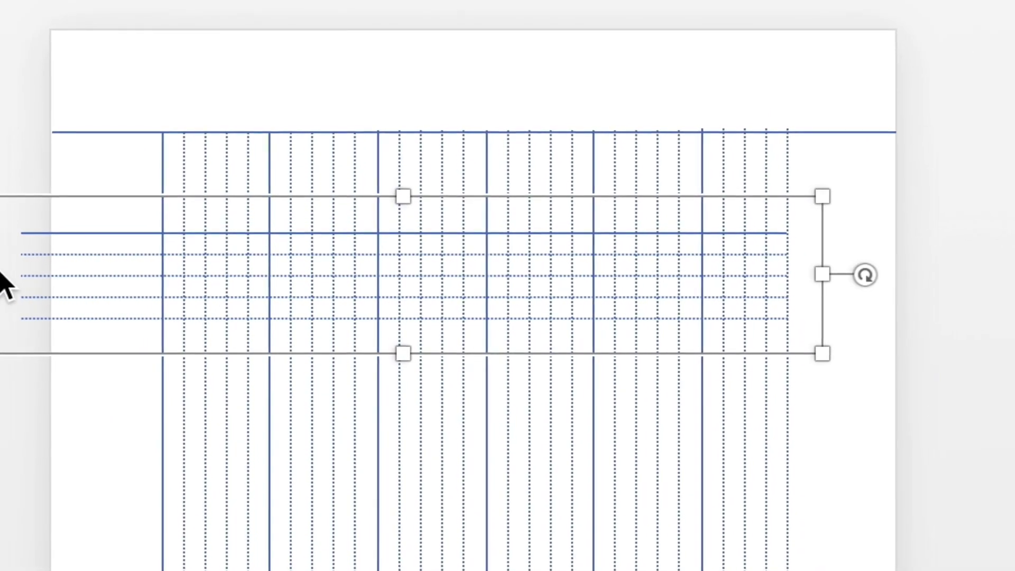
left_click_drag(1, 270, 150, 260)
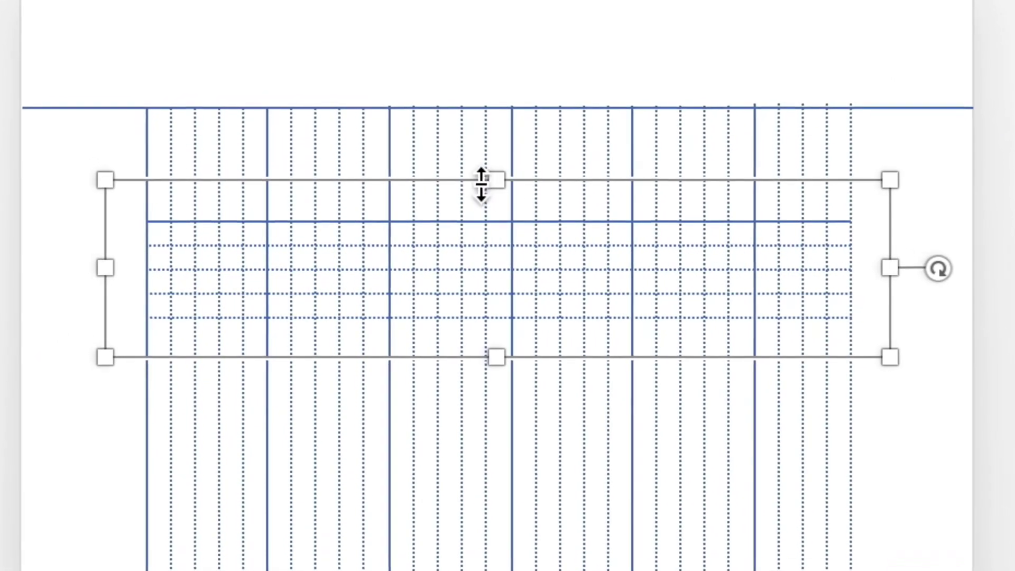
left_click(577, 175)
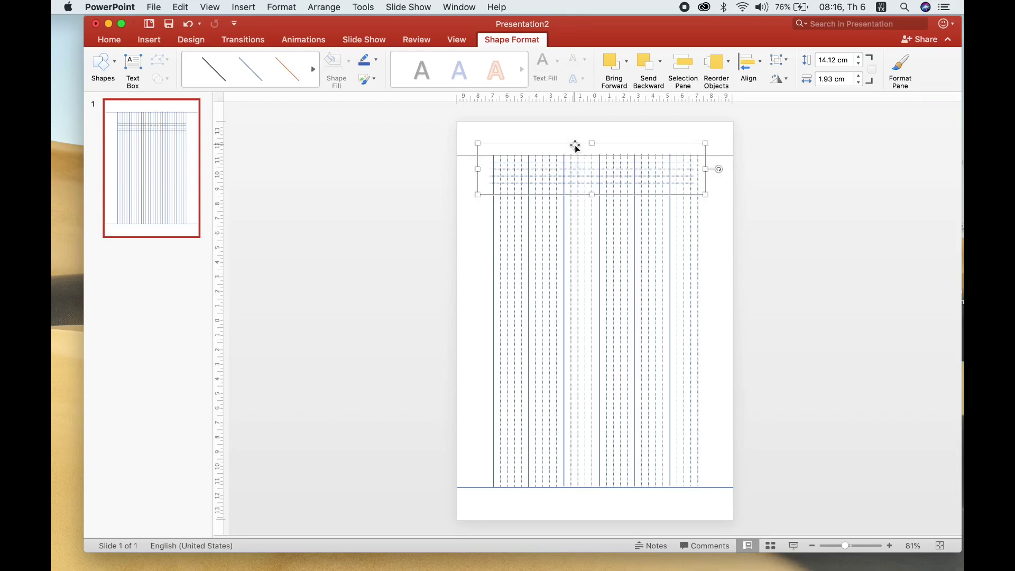
left_click_drag(576, 147, 576, 180)
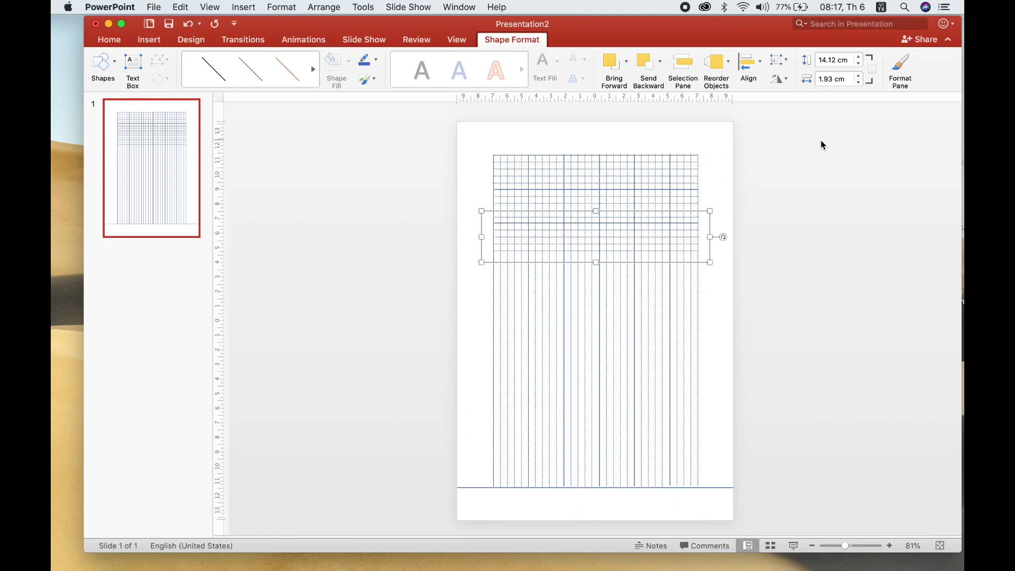
Nudge the selected grid strip down with the arrow key.
key("Down")
key("Down")
key("Down")
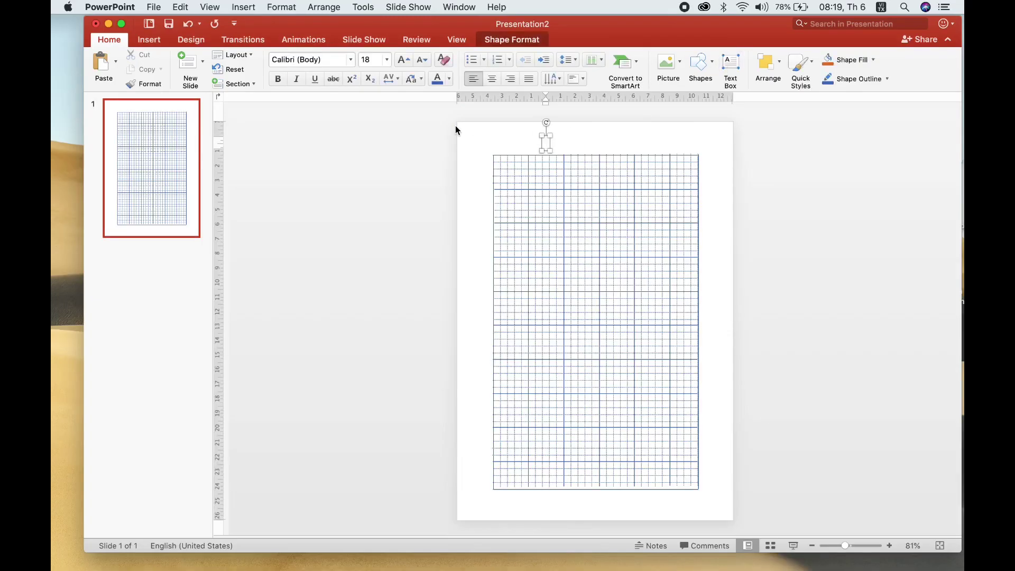
Type a letter A in Arial and enlarge it to 72 pt.
left_click(350, 59)
left_click(295, 516)
type("A")
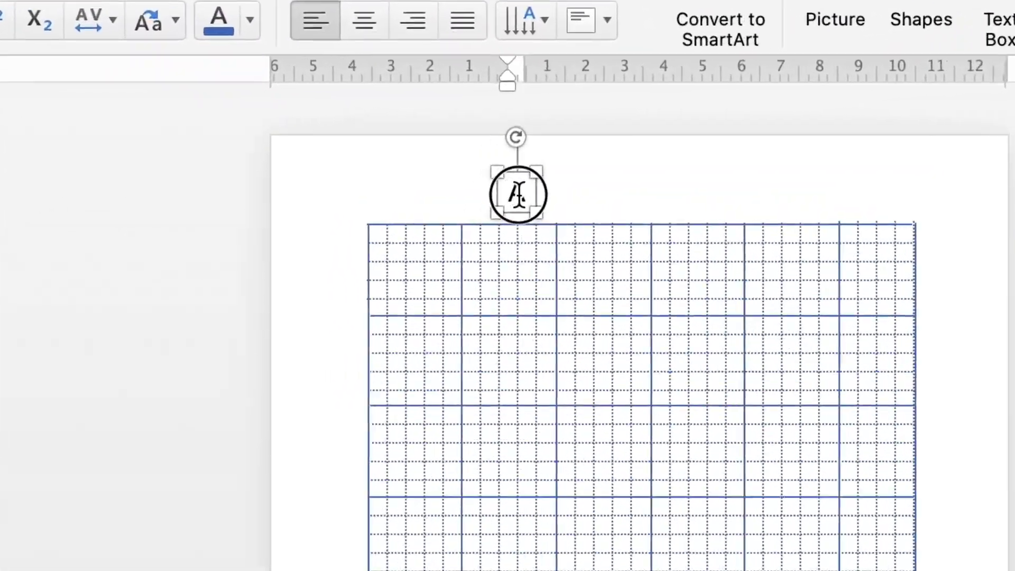
double_click(534, 163)
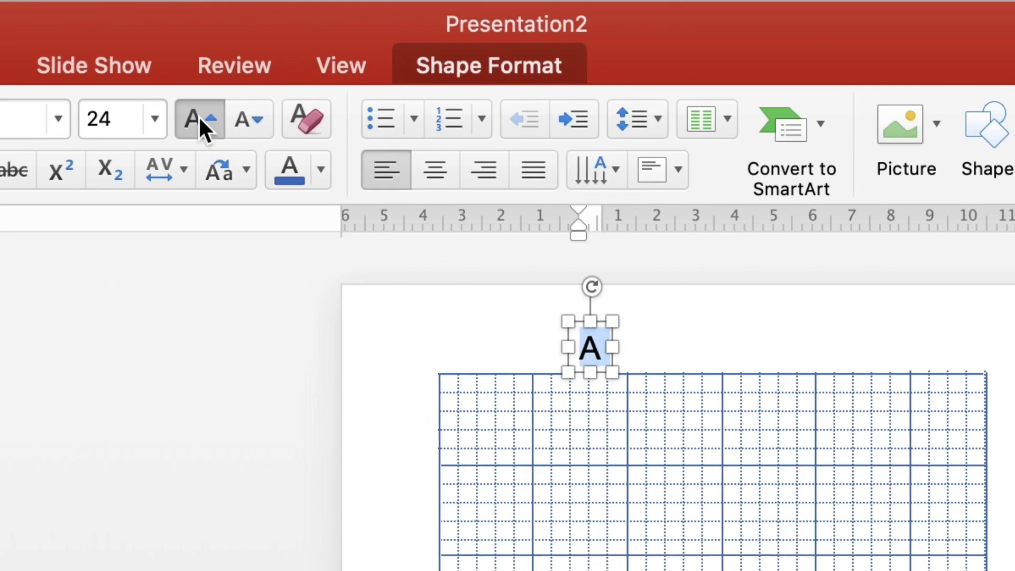
left_click(199, 116)
left_click(200, 116)
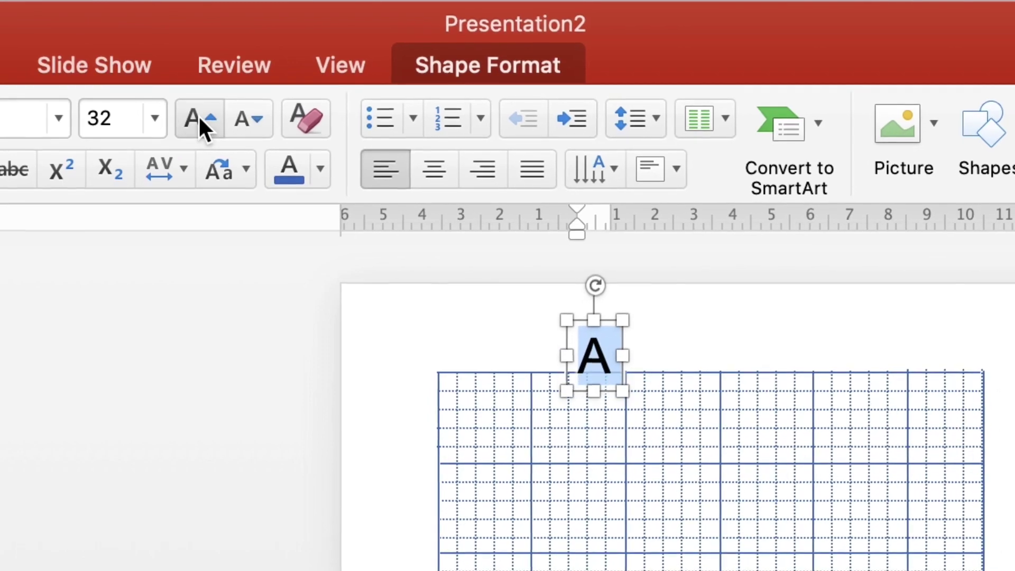
left_click(199, 116)
left_click(200, 117)
left_click(199, 116)
left_click(200, 116)
left_click(199, 116)
left_click(200, 117)
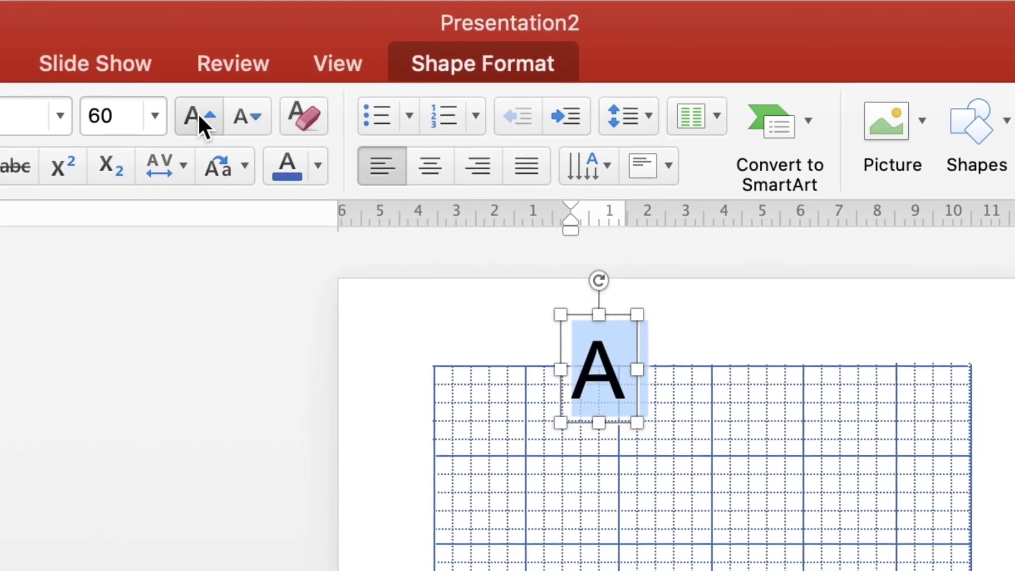
left_click(199, 117)
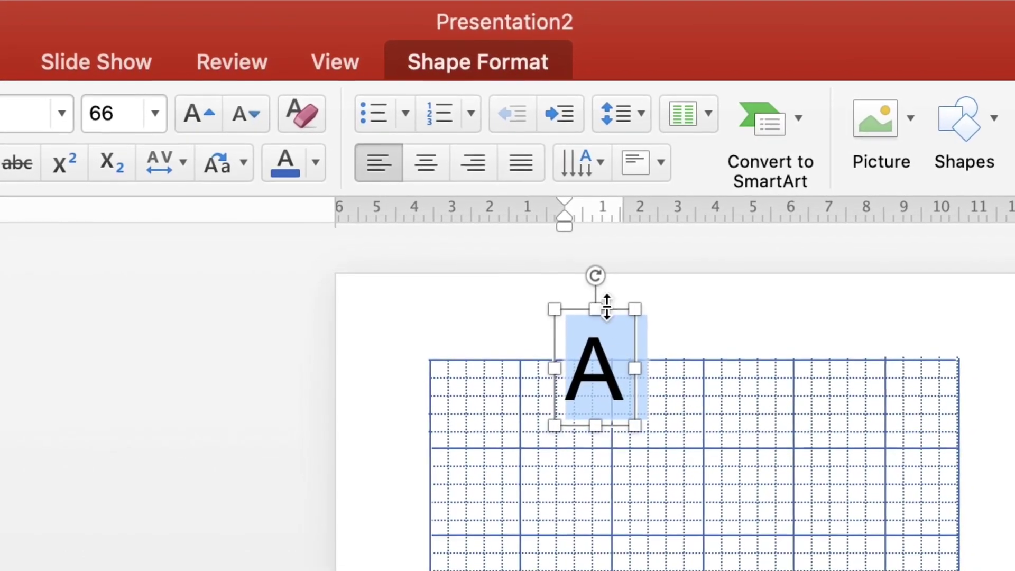
Place the A in the grid's top-left cell and drag a copy into the next cell.
left_click(481, 286)
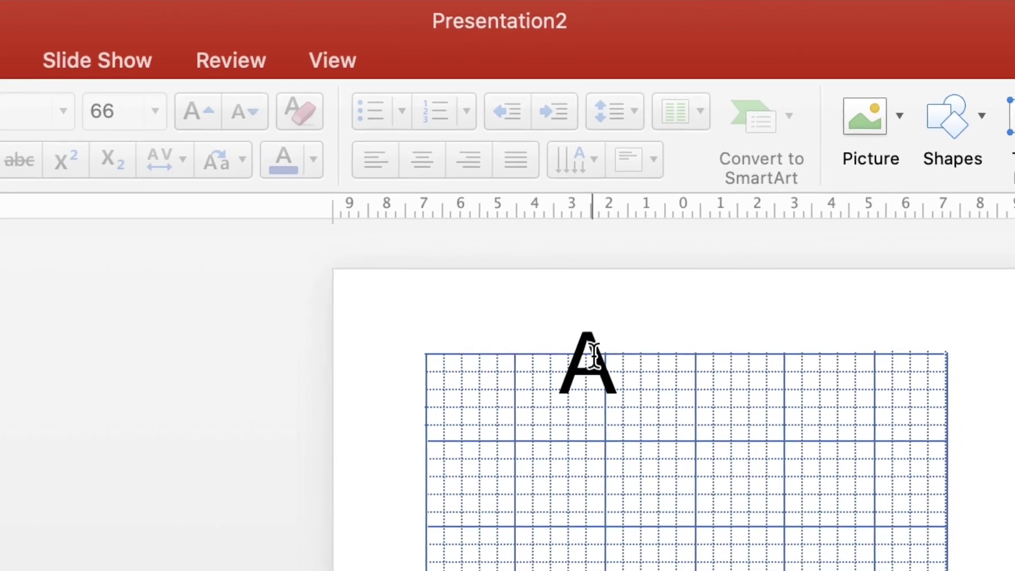
left_click(588, 356)
left_click(598, 300)
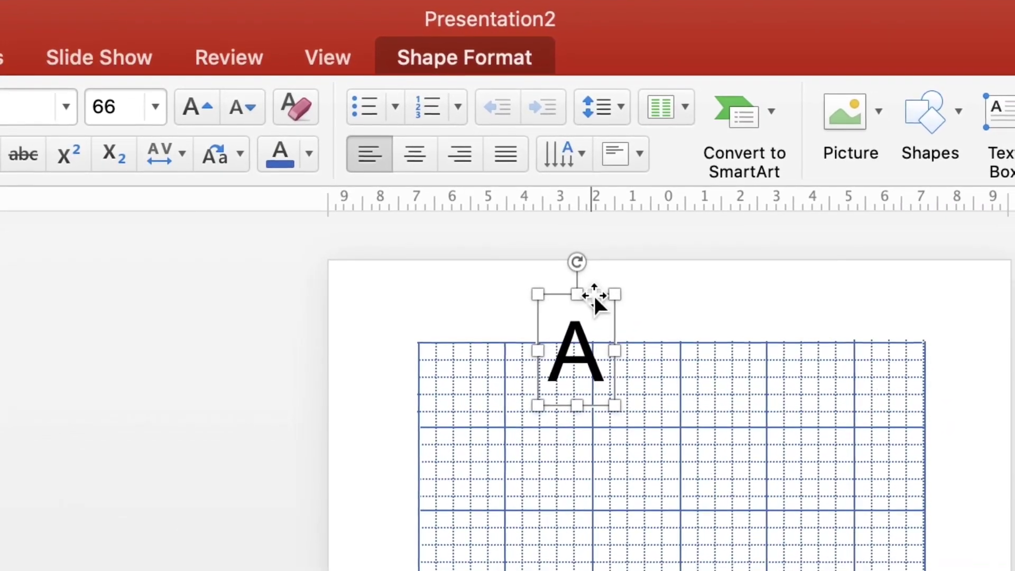
left_click(589, 292)
left_click_drag(586, 294, 473, 323)
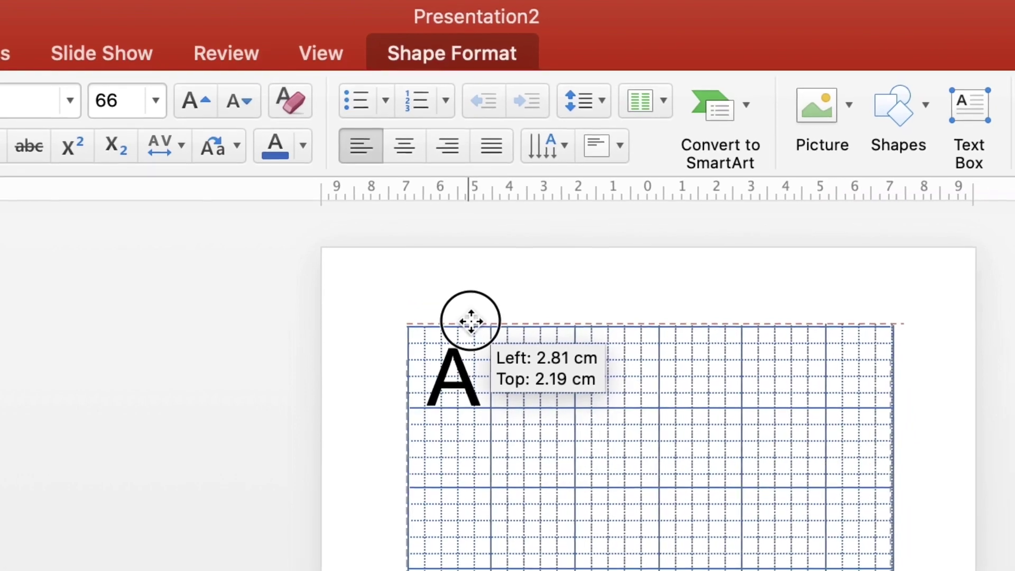
left_click_drag(468, 319, 462, 317)
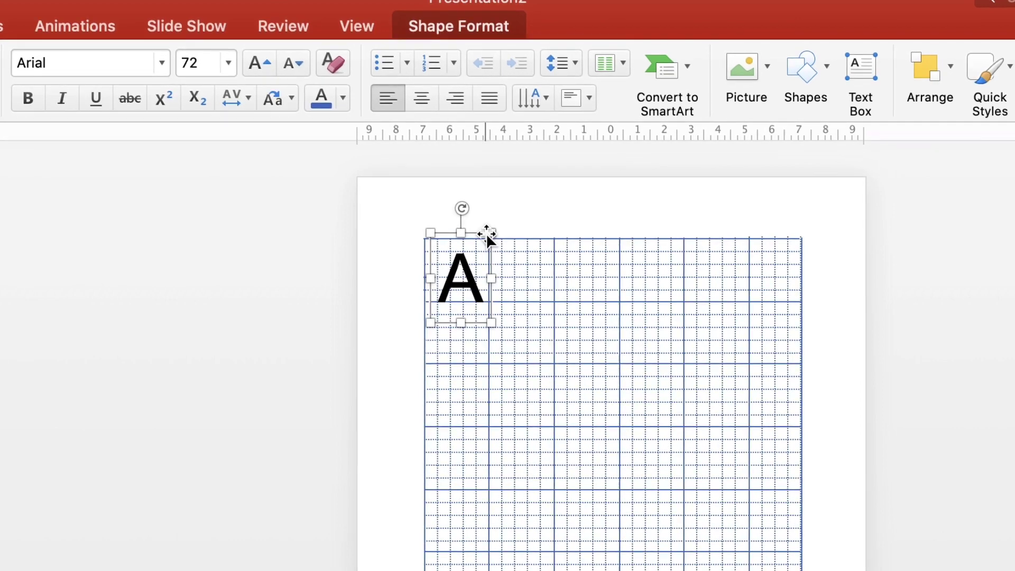
mouse_move(487, 233)
left_mouse_down()
mouse_move(499, 324)
mouse_move(539, 293)
left_mouse_up()
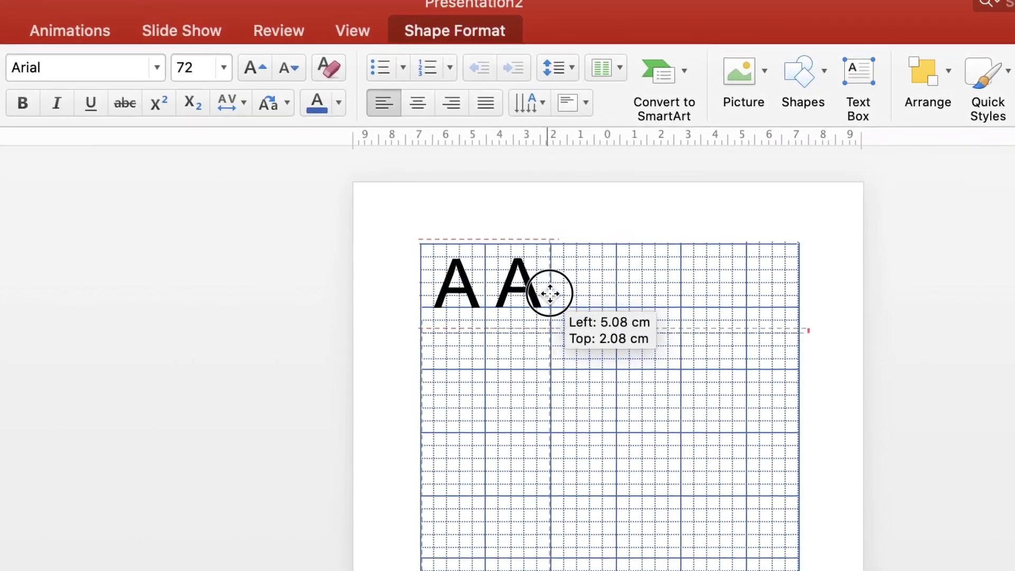
left_click_drag(539, 292, 546, 293)
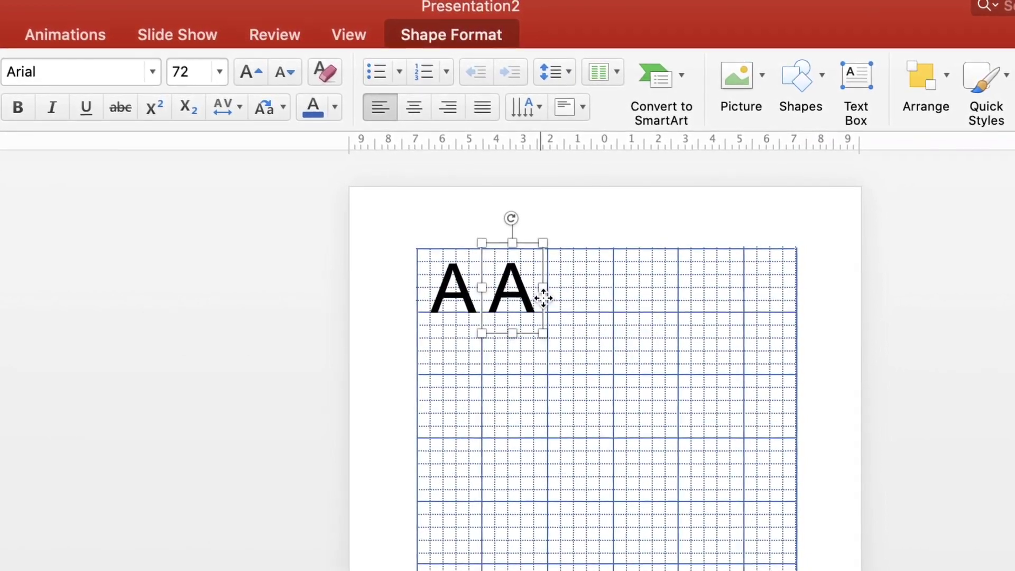
left_click_drag(502, 286, 516, 288)
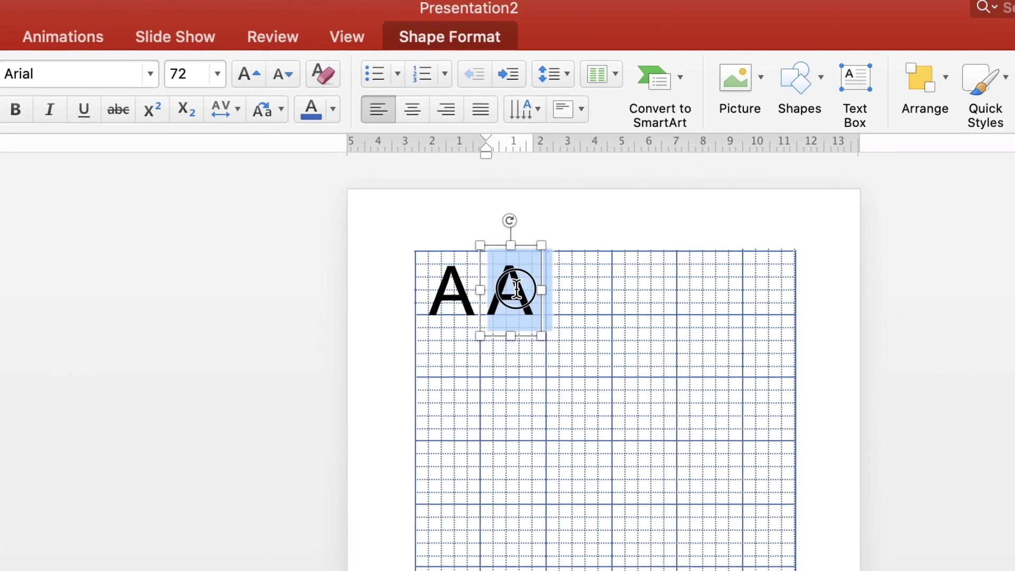
Color the second A medium gray (Darker 25%) as a tracing letter.
left_click(326, 115)
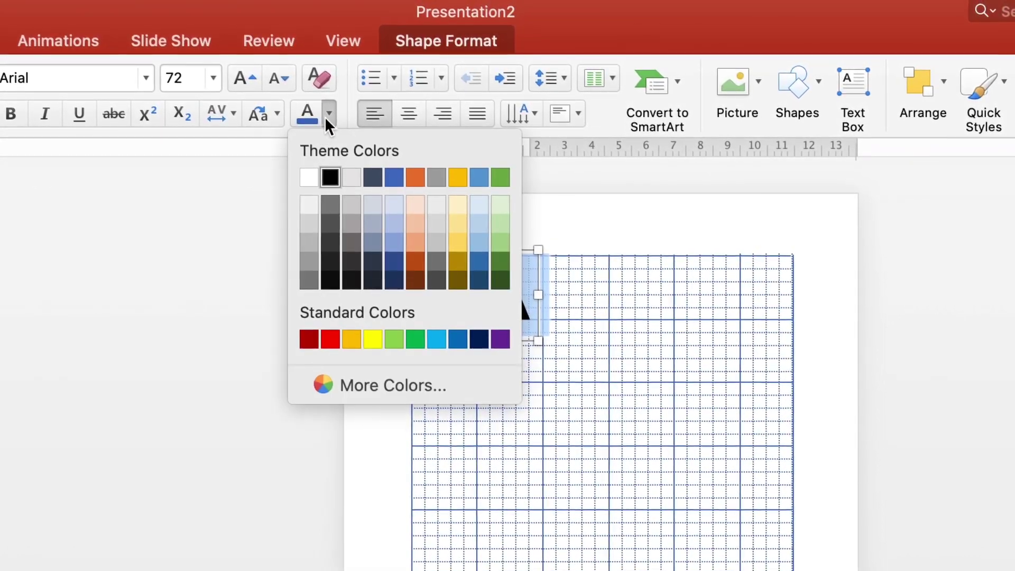
left_click(305, 225)
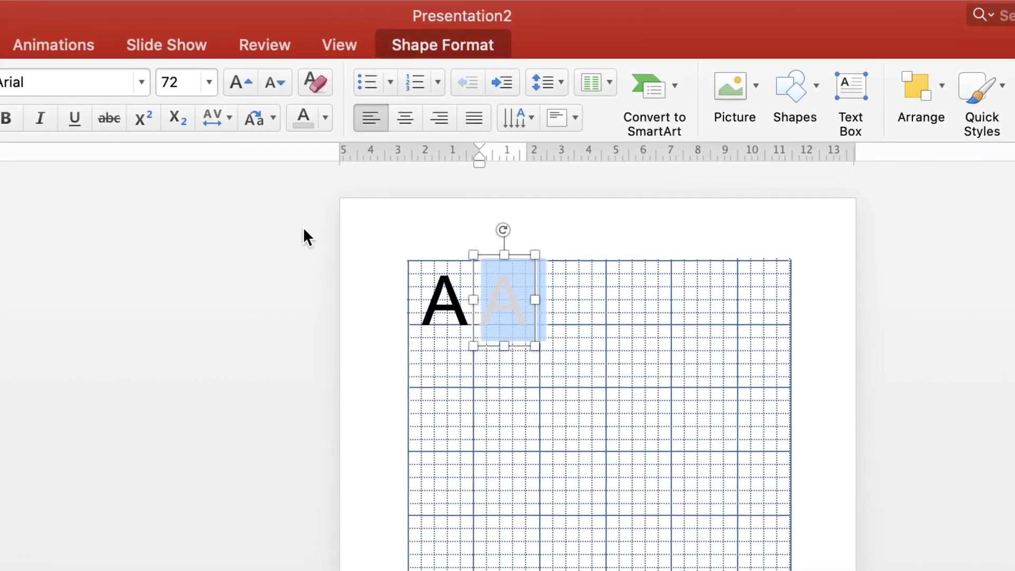
left_click(323, 121)
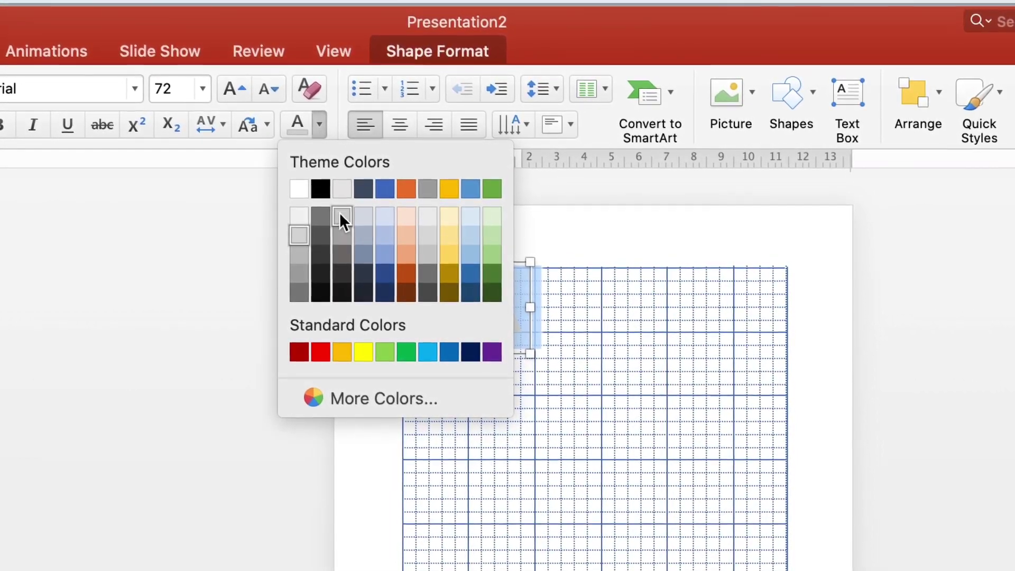
left_click(340, 233)
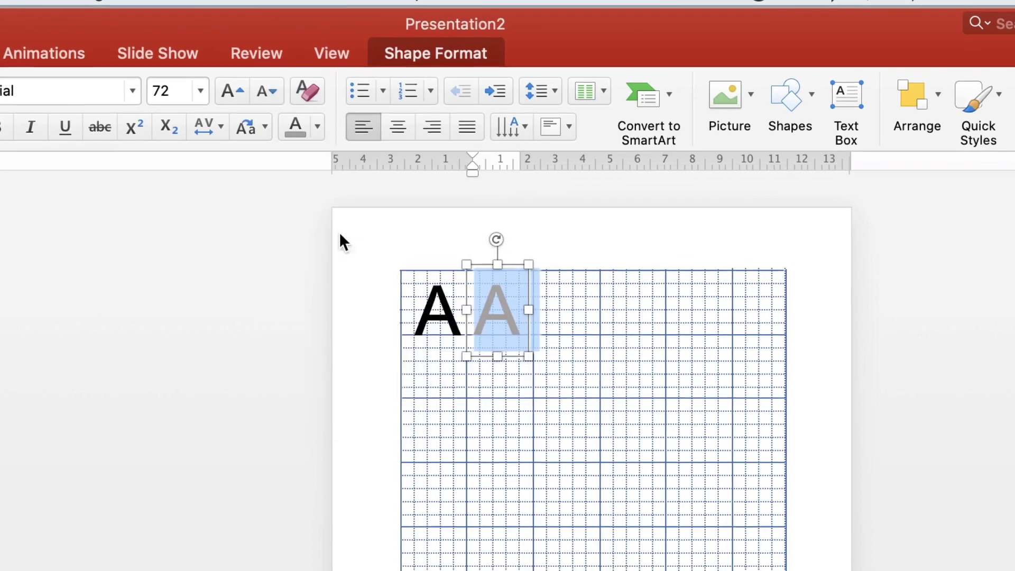
left_click(914, 313)
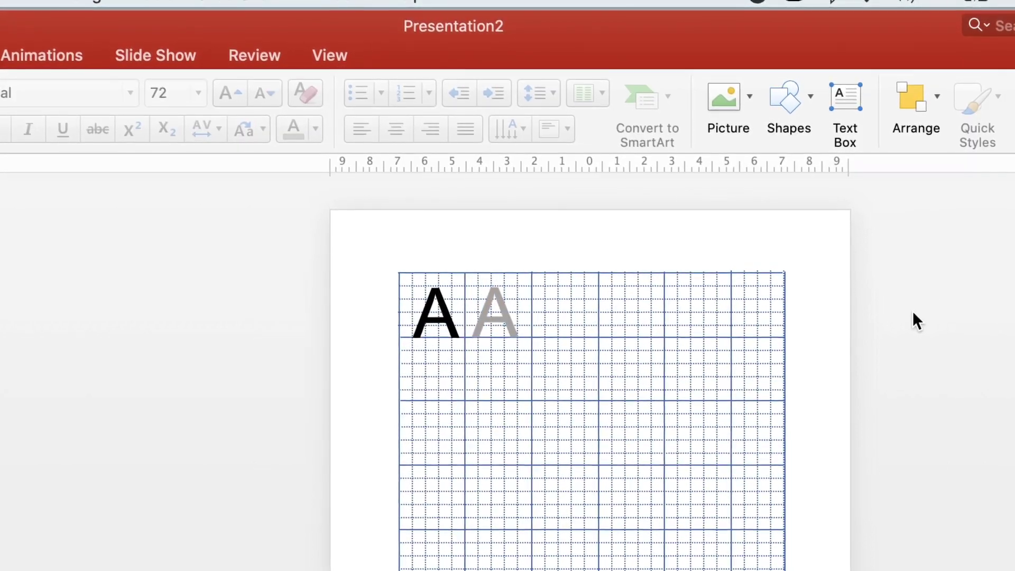
Copy the gray A into the next top-row cell, then repeat with Cmd+D for more gray copies.
left_click(503, 316)
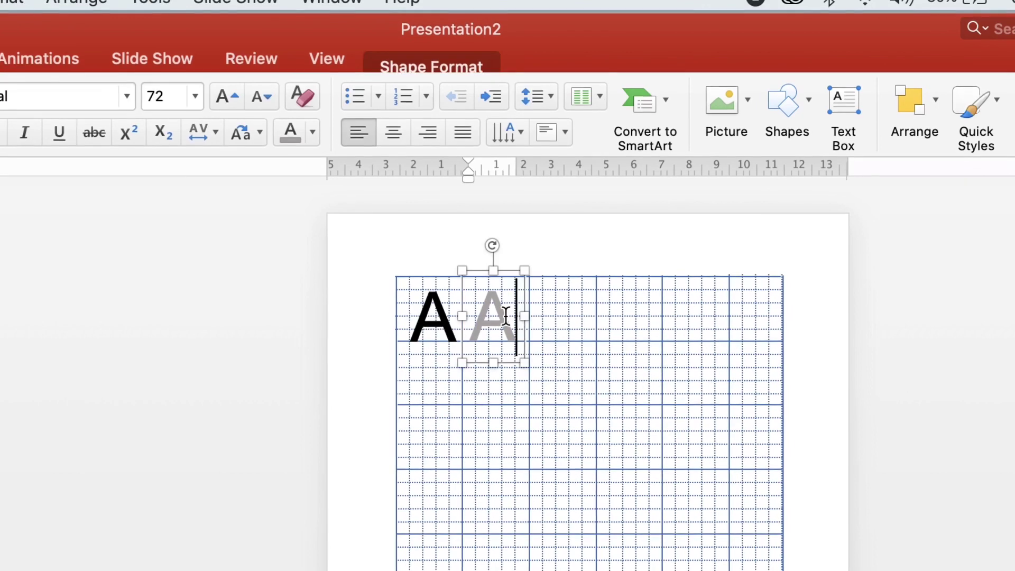
left_click(510, 273)
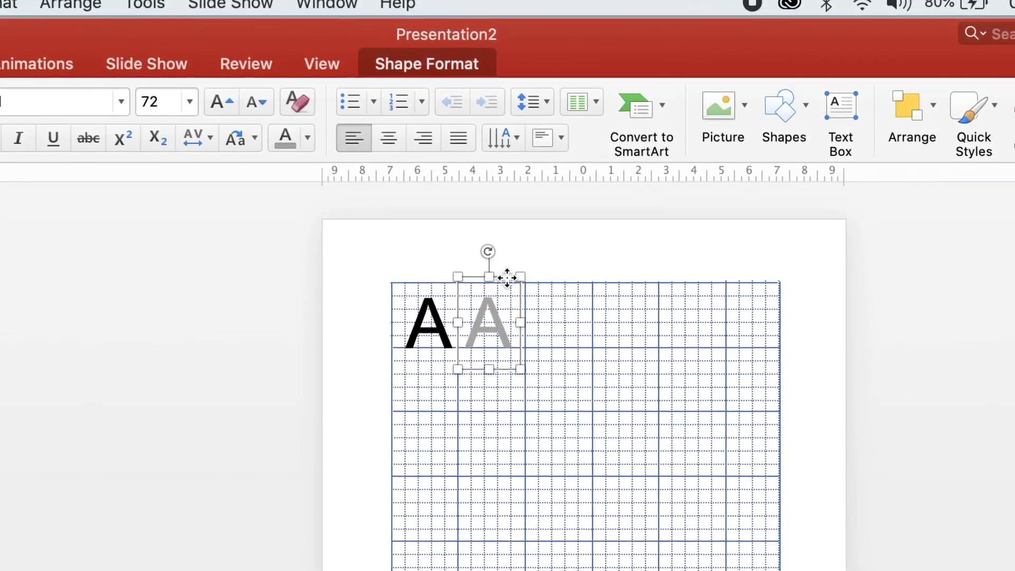
left_click_drag(508, 276, 505, 281)
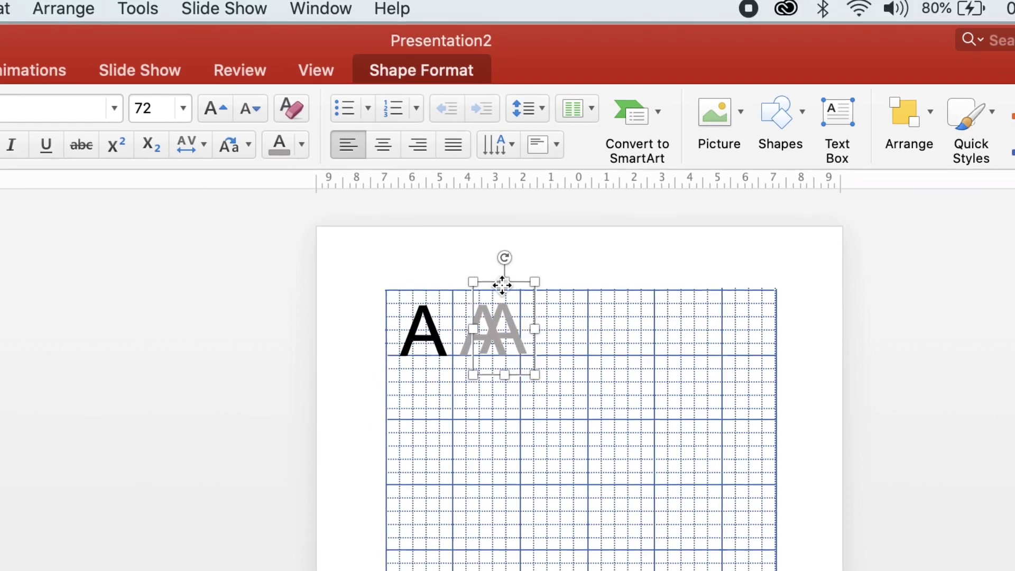
key("Right")
key("Right")
key("Right")
key("Right")
key("Right")
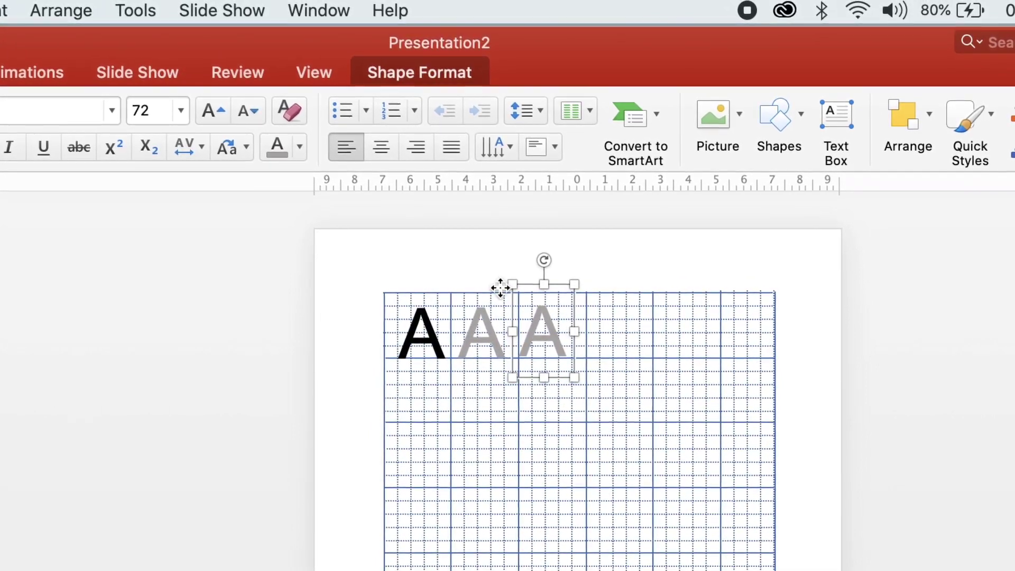
key("Right")
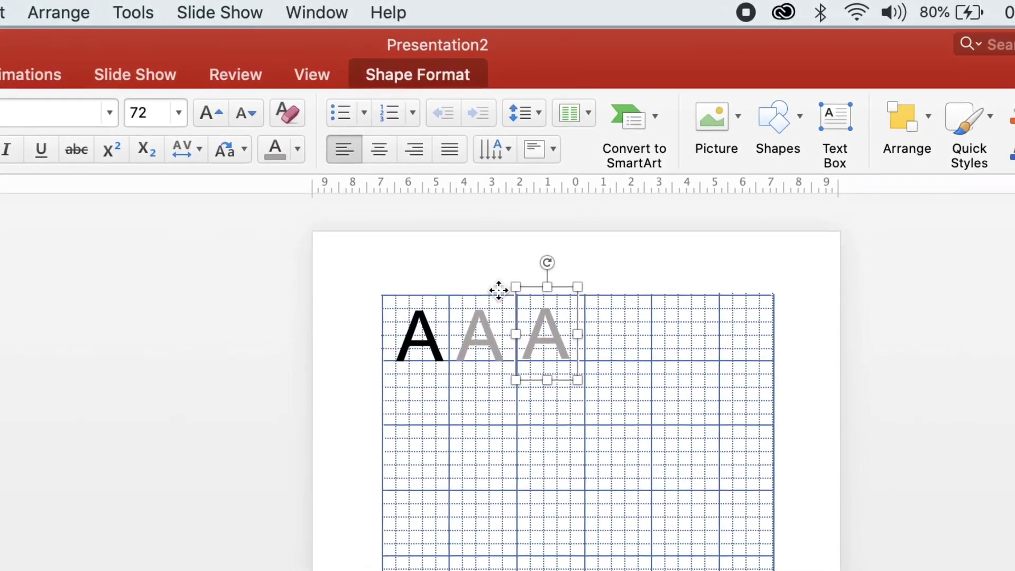
key("Right")
key("Right")
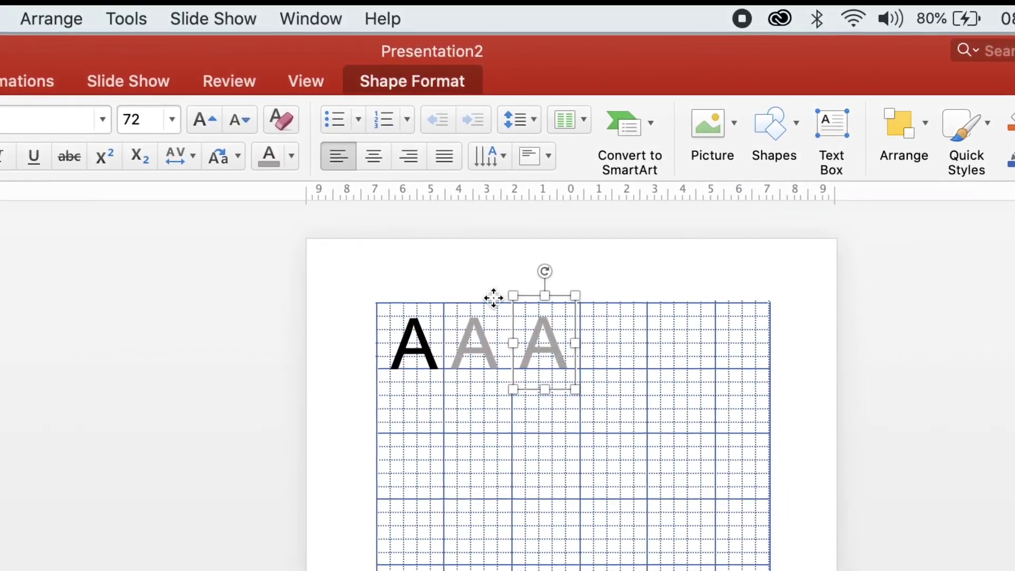
key("super+d")
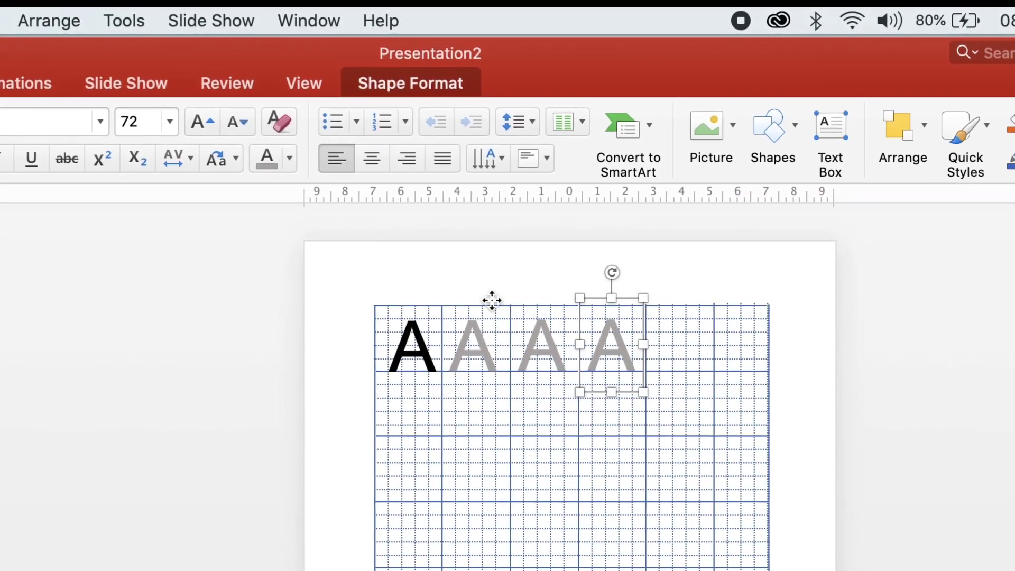
key("super+d")
key("super+d")
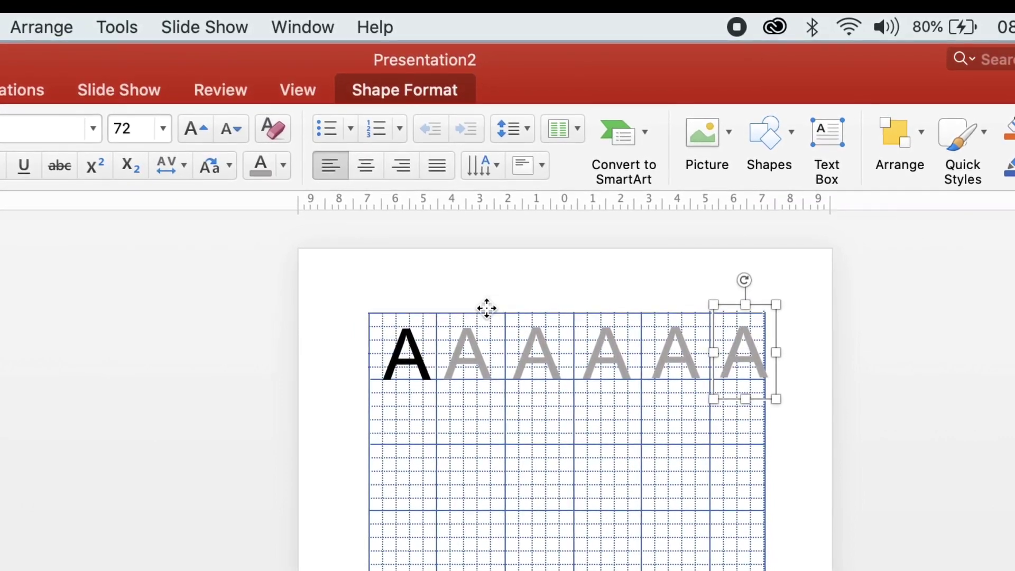
Duplicate the black A and move the copy down into the first cell of the second row.
left_click(427, 308)
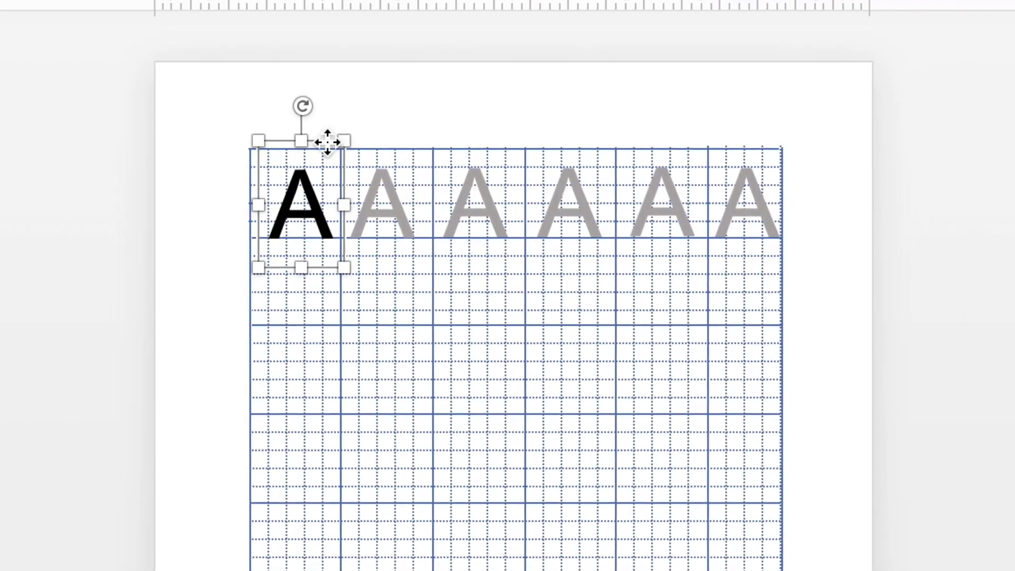
key("ctrl+d")
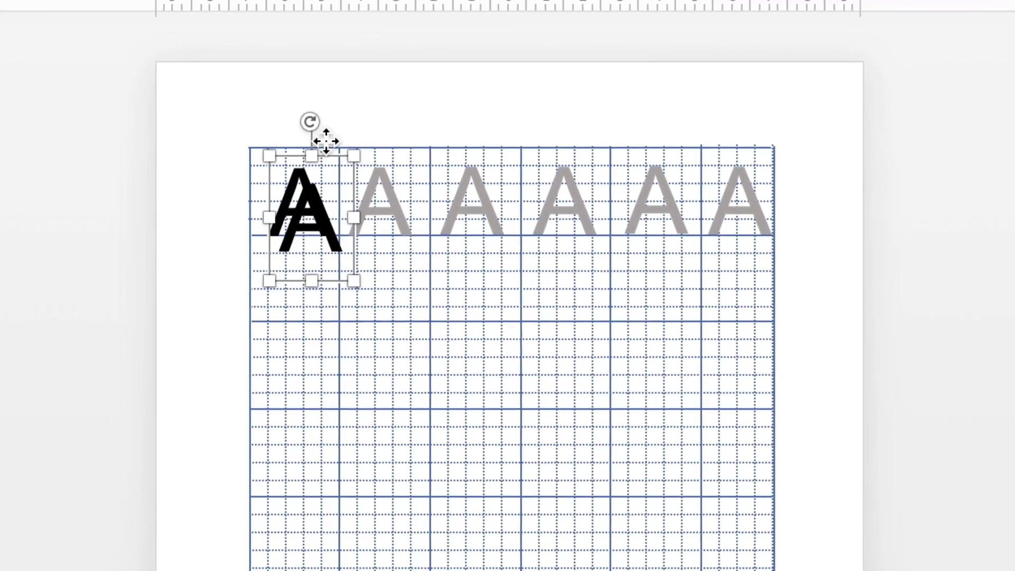
key("Left")
key("Left")
key("Left")
key("Left")
key("Left")
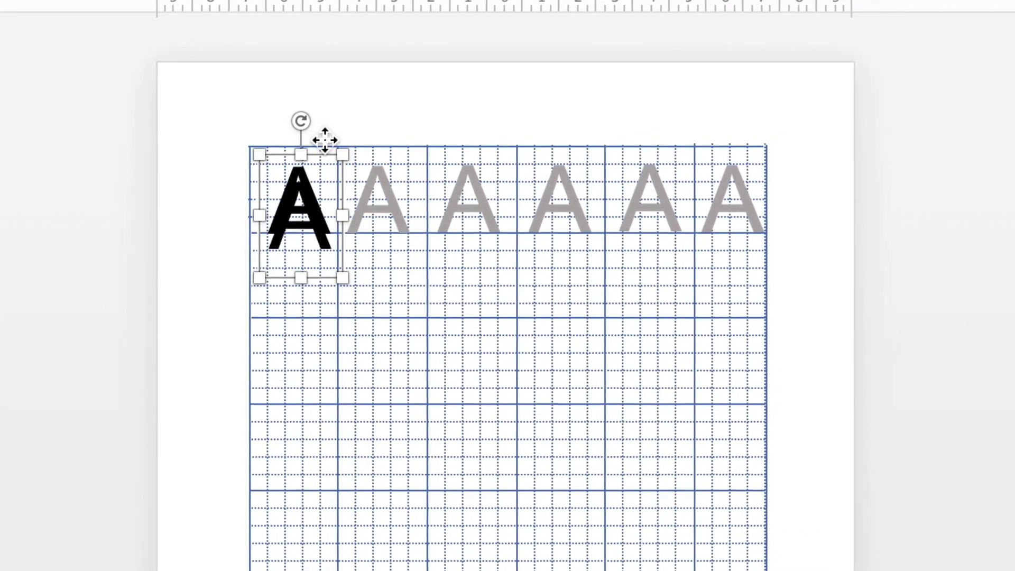
key("Down")
key("Down")
key("Down")
key("Down")
key("Down")
key("Down")
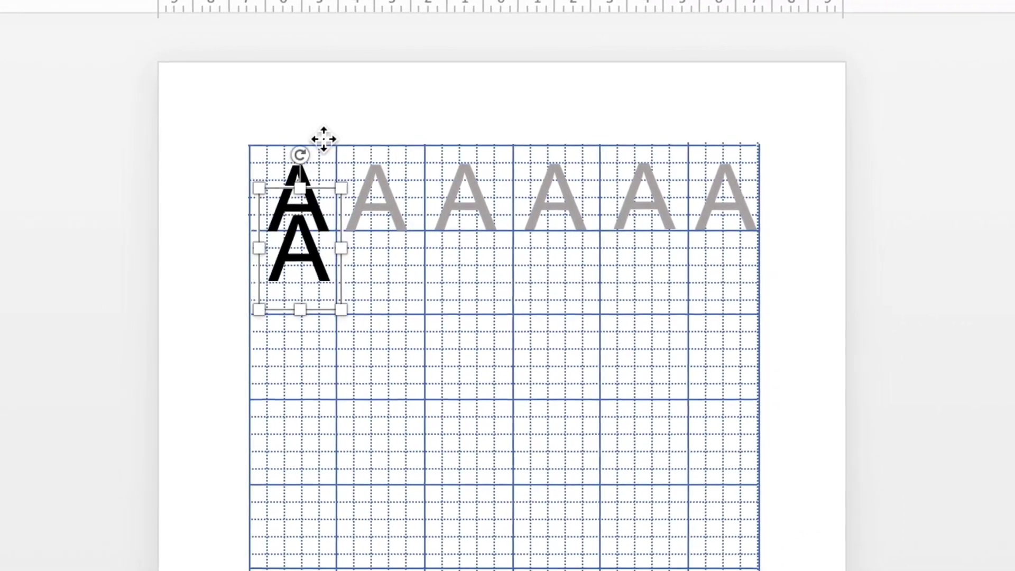
key("Down")
key("Down")
key("Down")
key("Down")
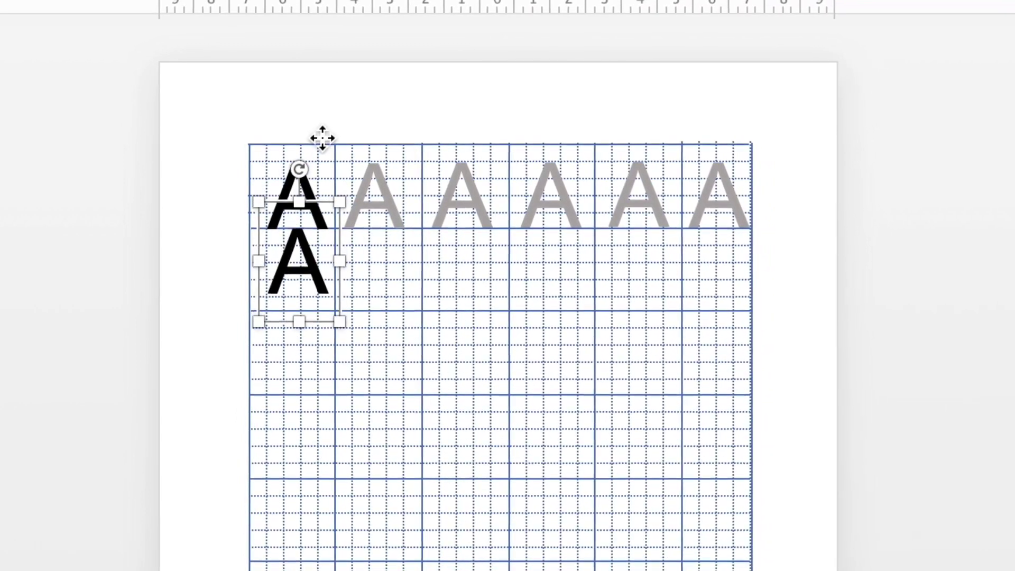
key("Down")
key("Down")
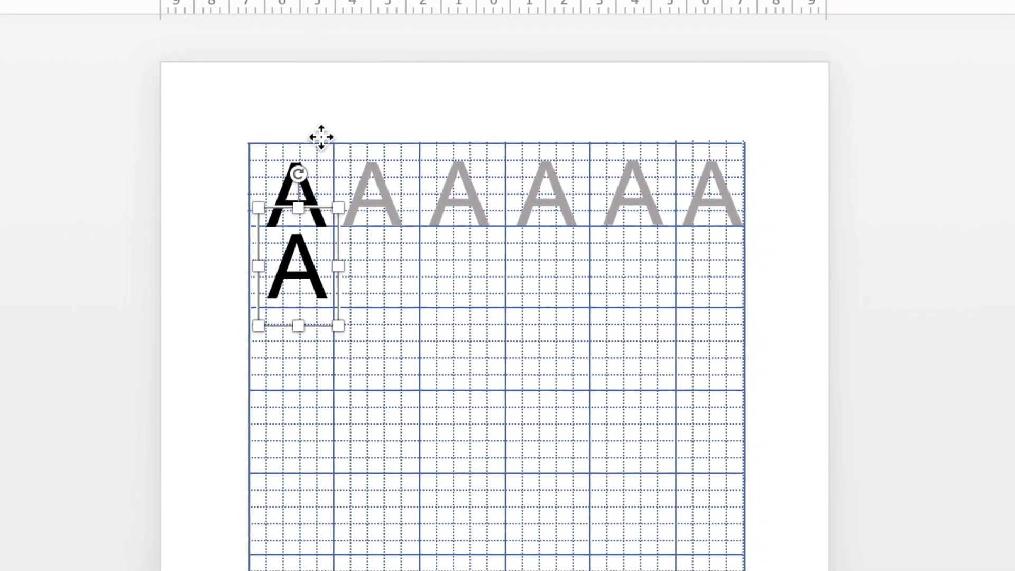
key("Down")
key("Down")
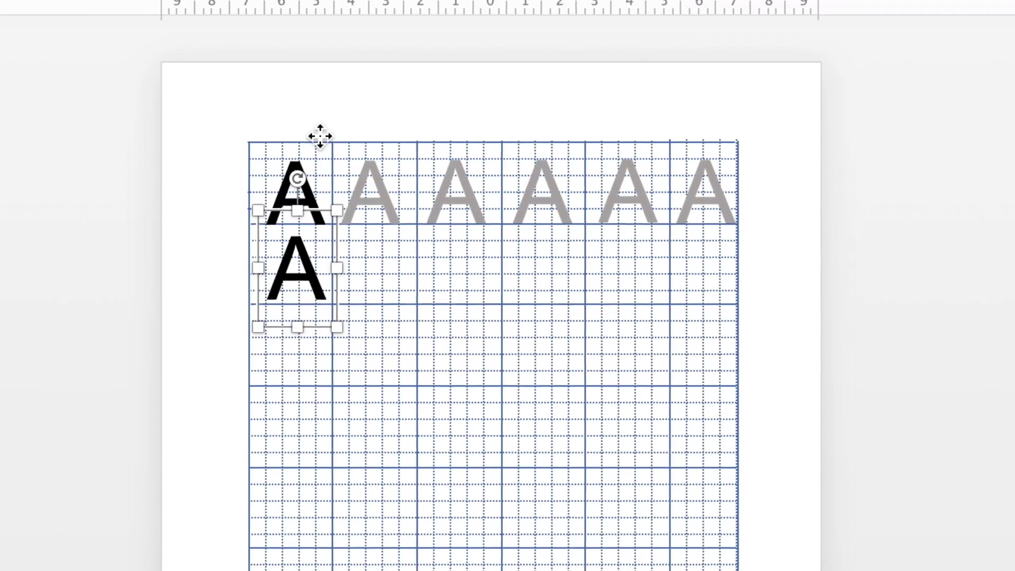
key("Down")
key("Down")
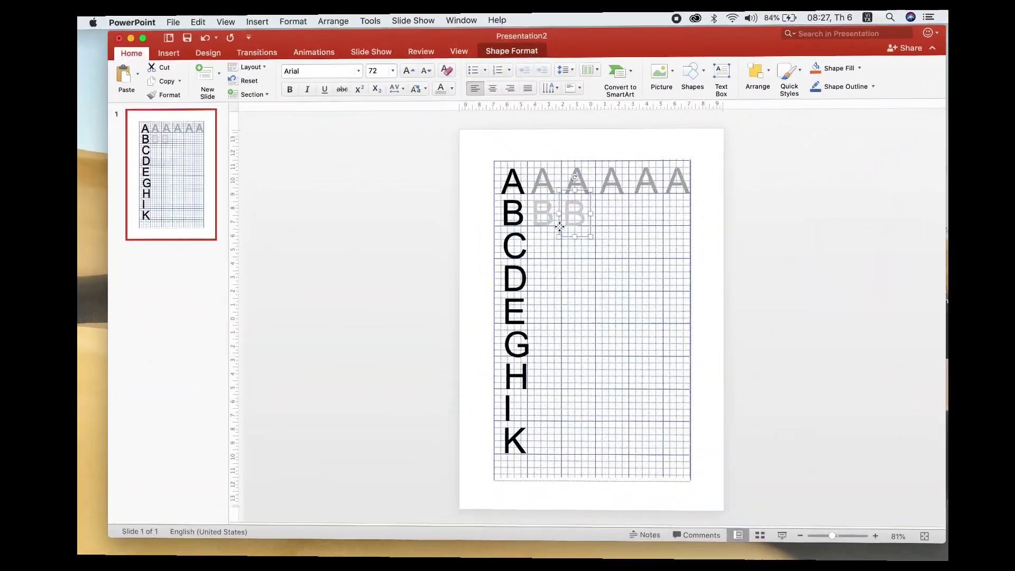
Repeat the grey B copies, then duplicate the four grey A's and drag them down into row C.
key("super+d")
key("super+d")
key("super+d")
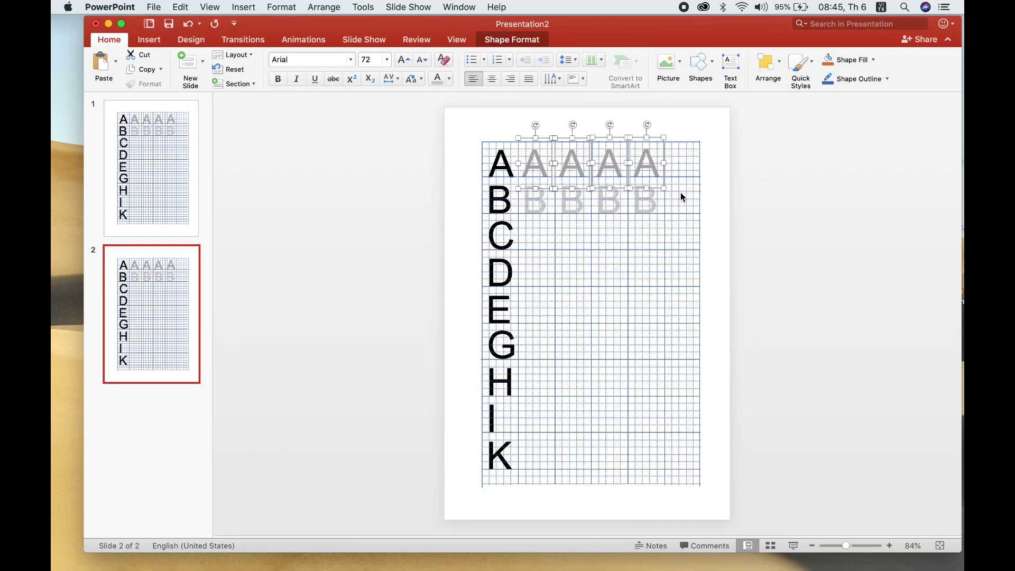
key("super+d")
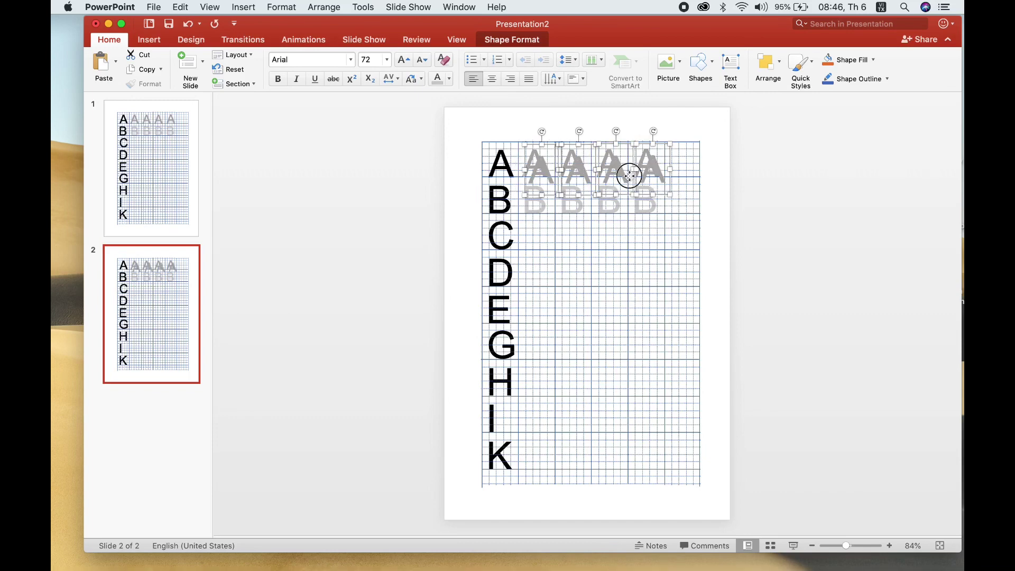
left_click_drag(629, 176, 625, 241)
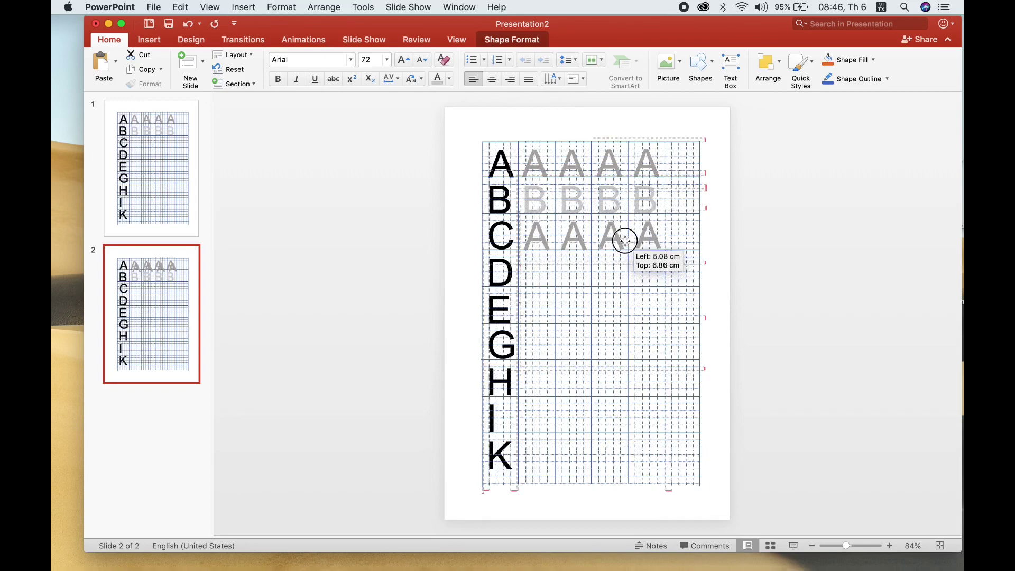
left_click_drag(625, 241, 625, 241)
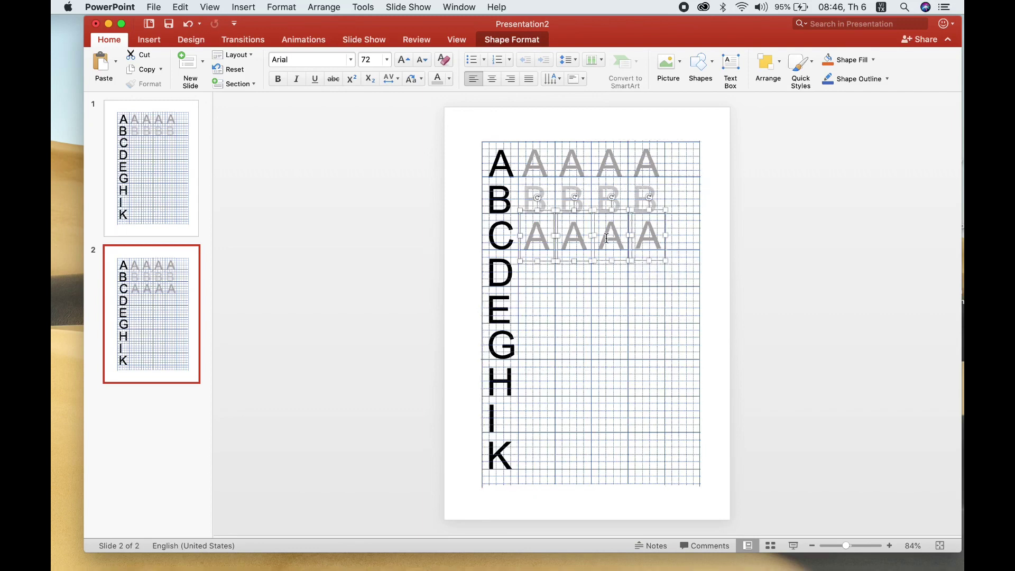
Change the letter in each of the four grey row C copies from A to C.
double_click(537, 236)
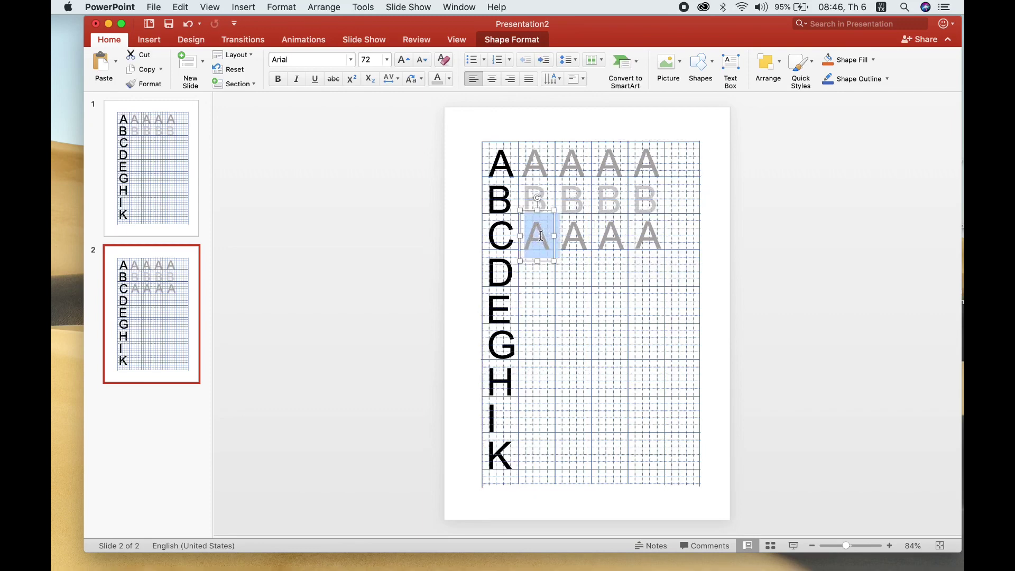
type("C")
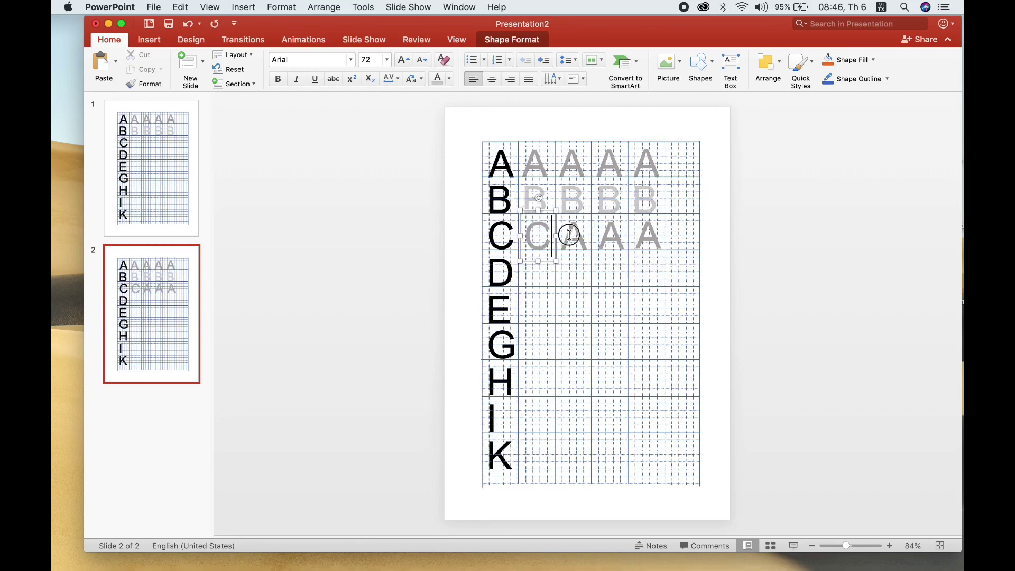
double_click(570, 234)
type("C")
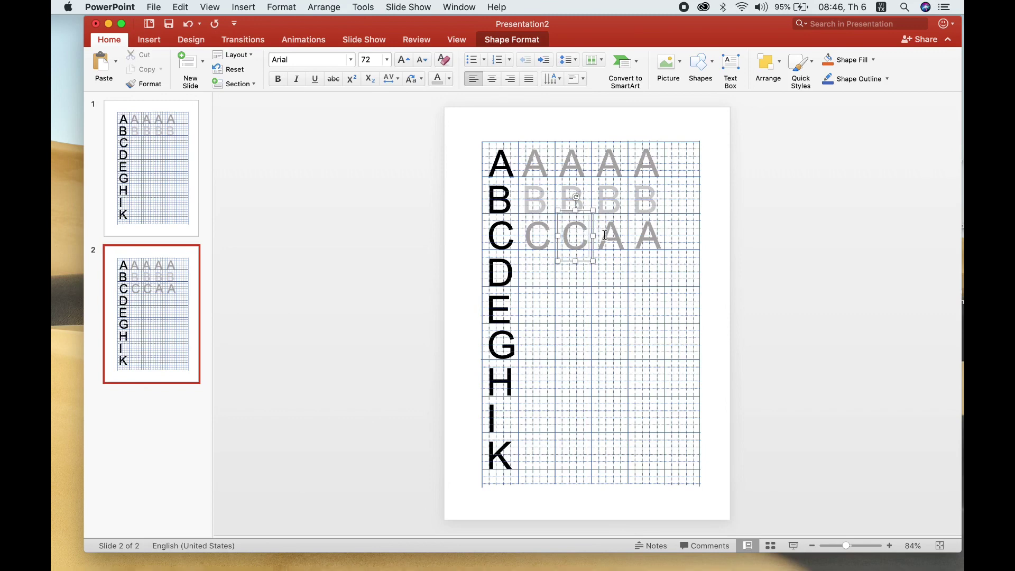
double_click(608, 235)
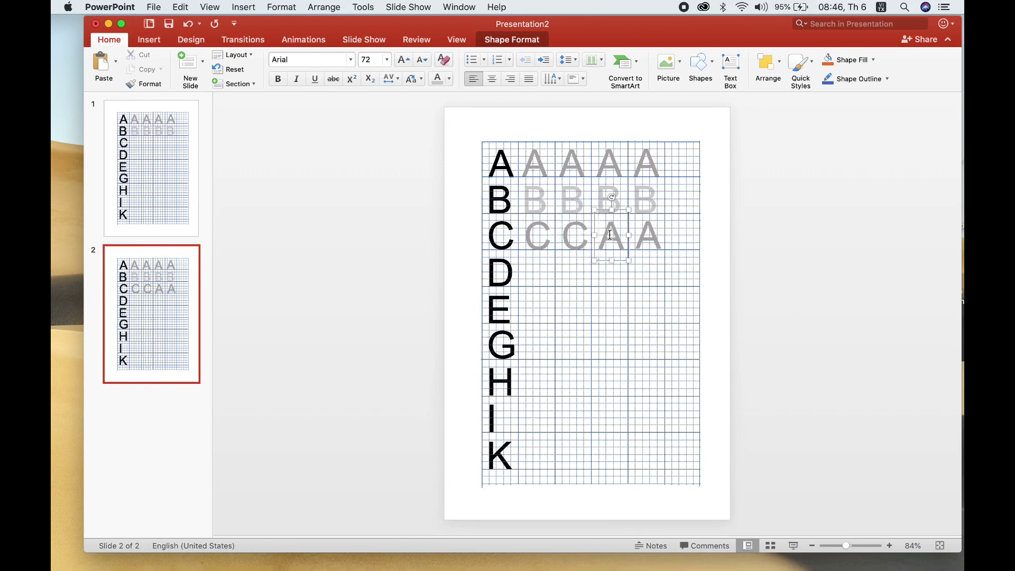
right_click(615, 234)
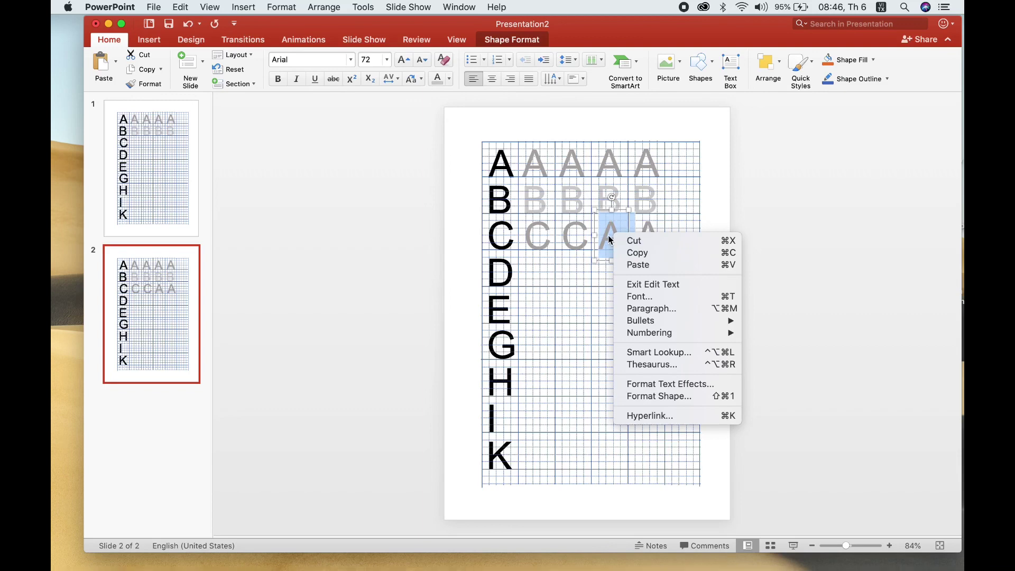
left_click(611, 240)
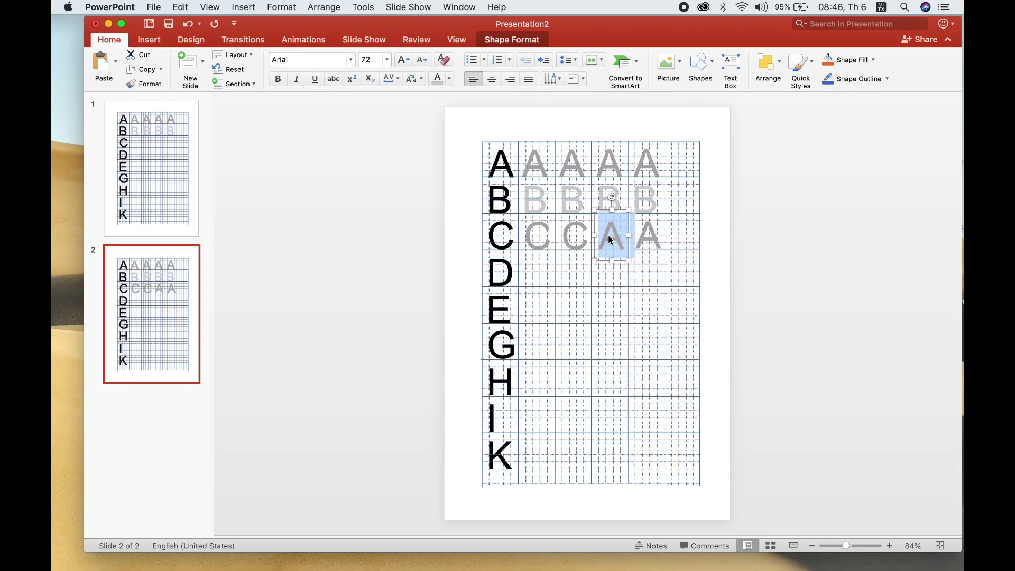
type("C")
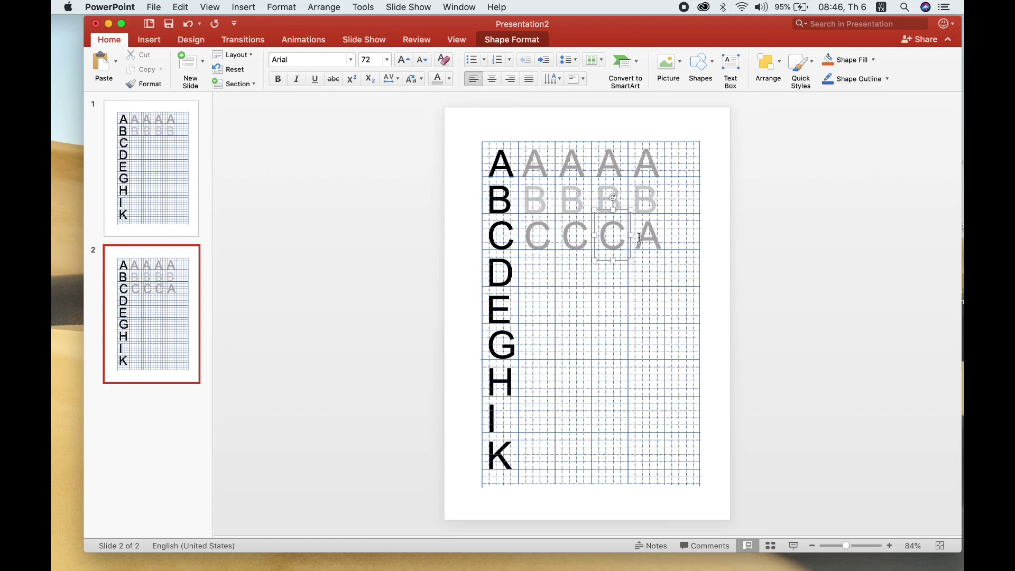
left_click(638, 237)
double_click(650, 238)
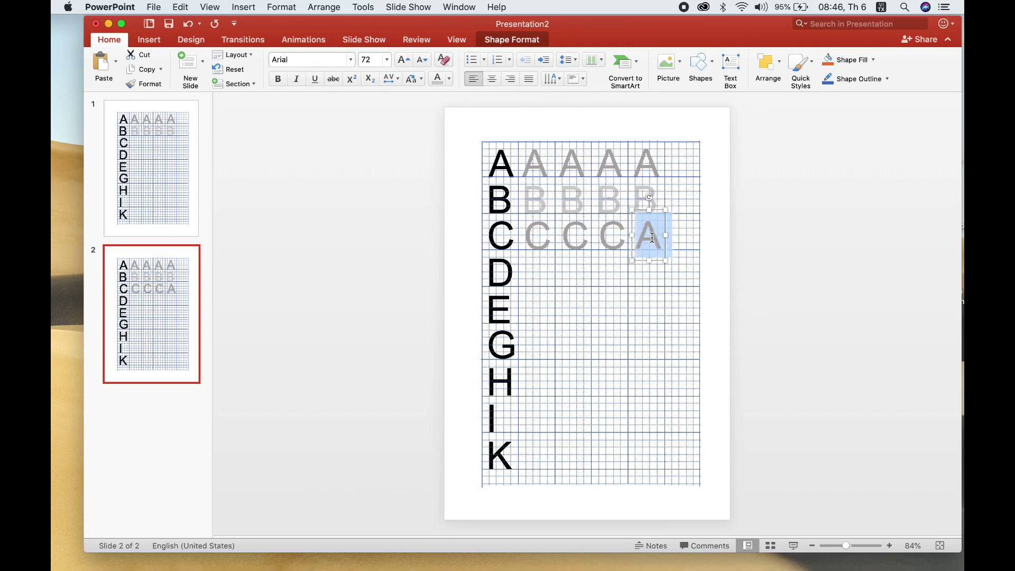
type("C")
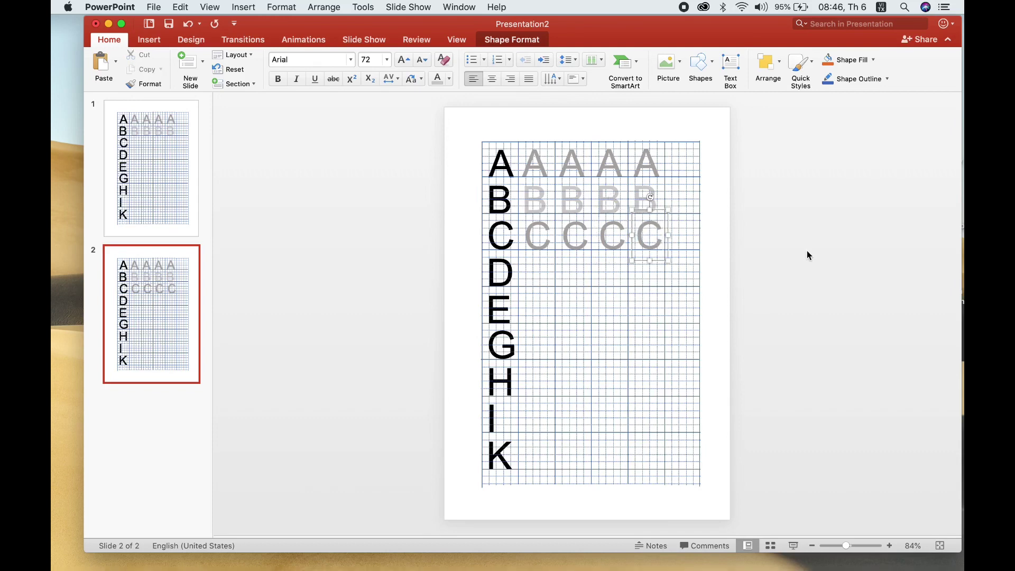
left_click(806, 251)
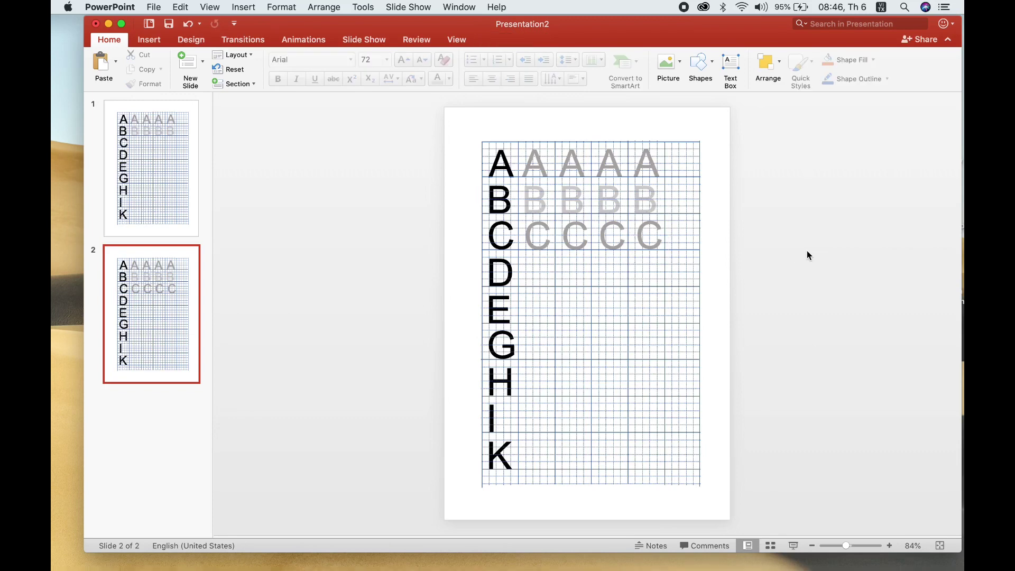
Nudge the horizontal grid line at row D slightly lower, then select the black D for editing.
left_click(493, 271)
left_click(502, 268)
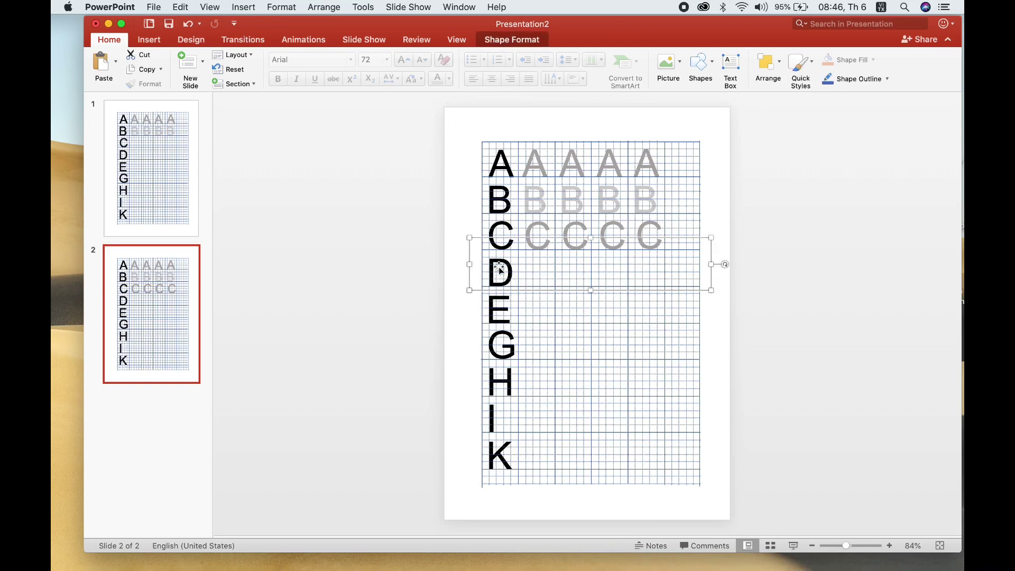
left_click(492, 267)
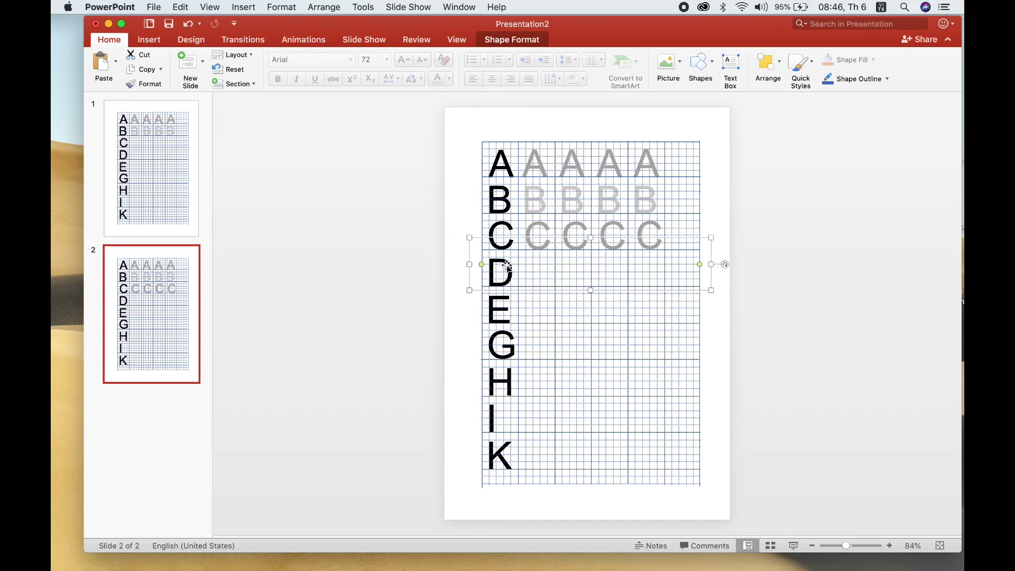
double_click(503, 267)
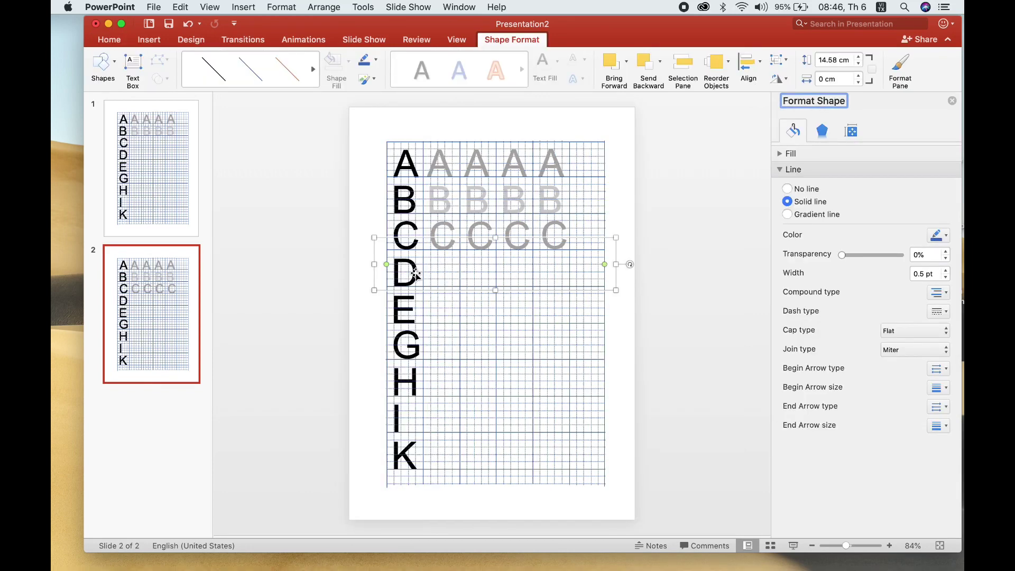
left_click_drag(416, 274, 417, 274)
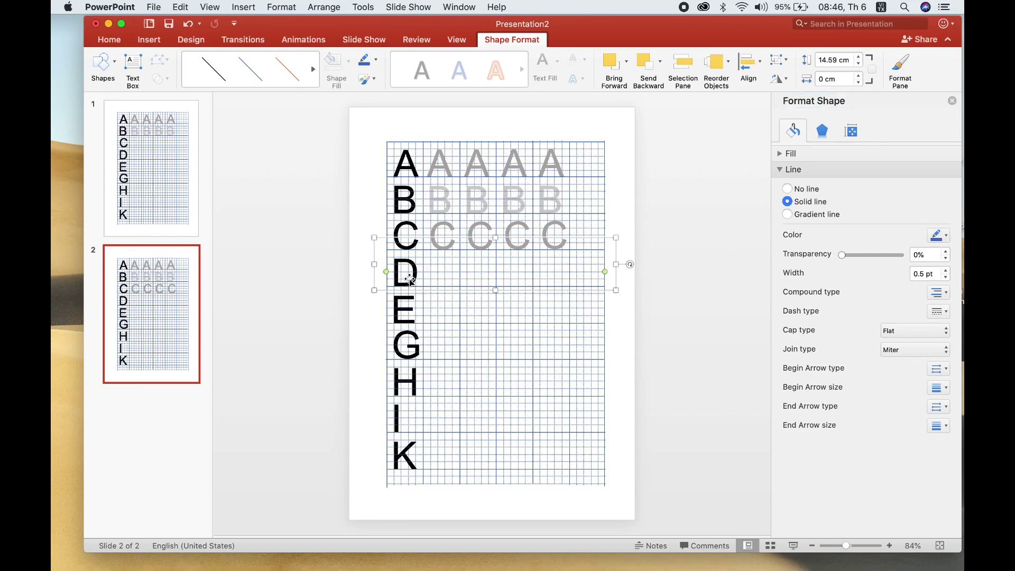
left_click(411, 282)
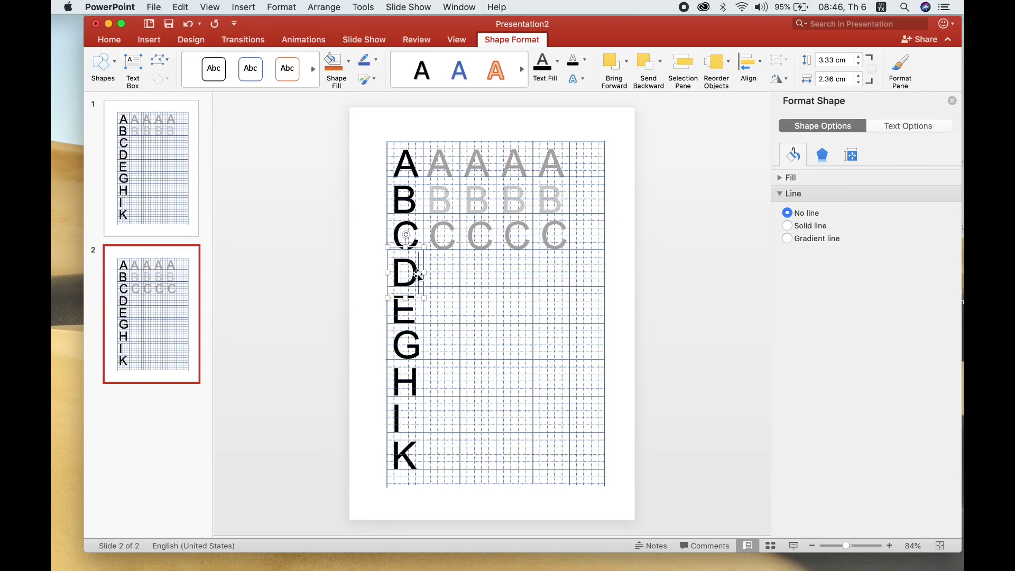
double_click(418, 274)
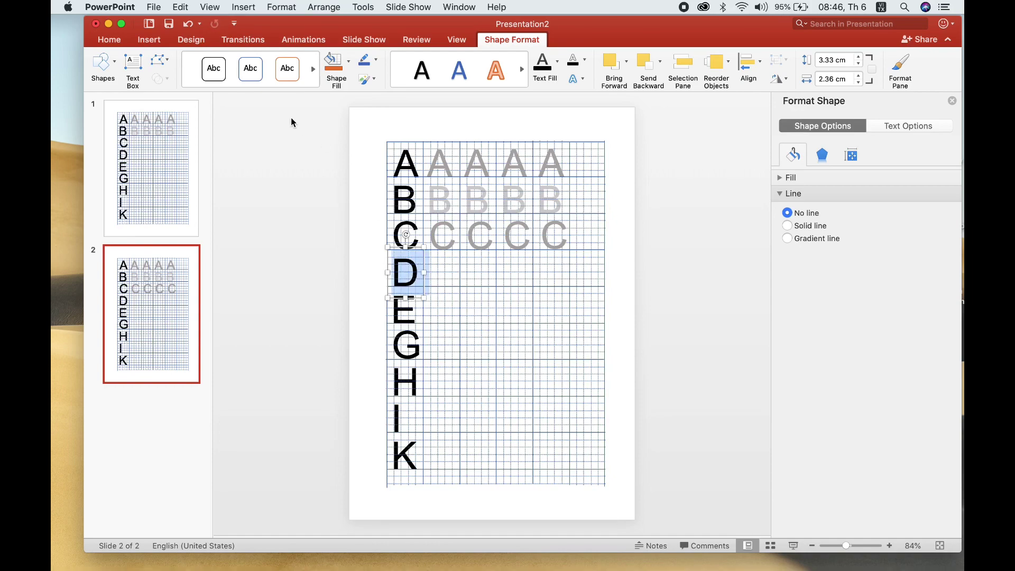